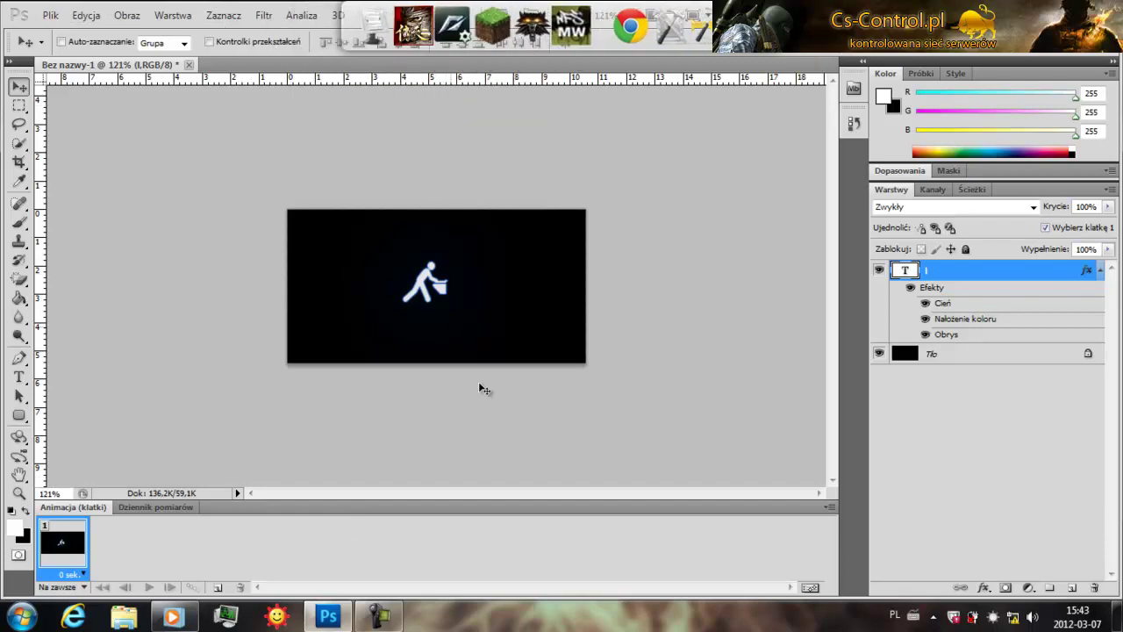
Give frame 1 no delay ('Bez opóźnień') and hide the running figure, leaving plain black.
{"action": "left_click", "coordinate": [808, 586]}
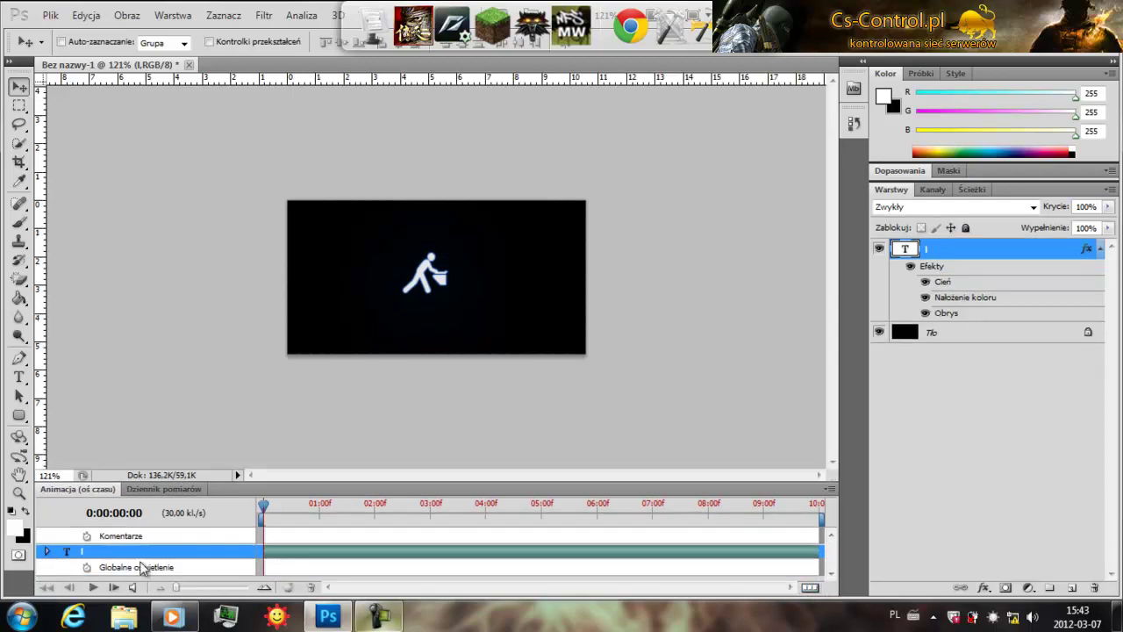
{"action": "left_click", "coordinate": [809, 588]}
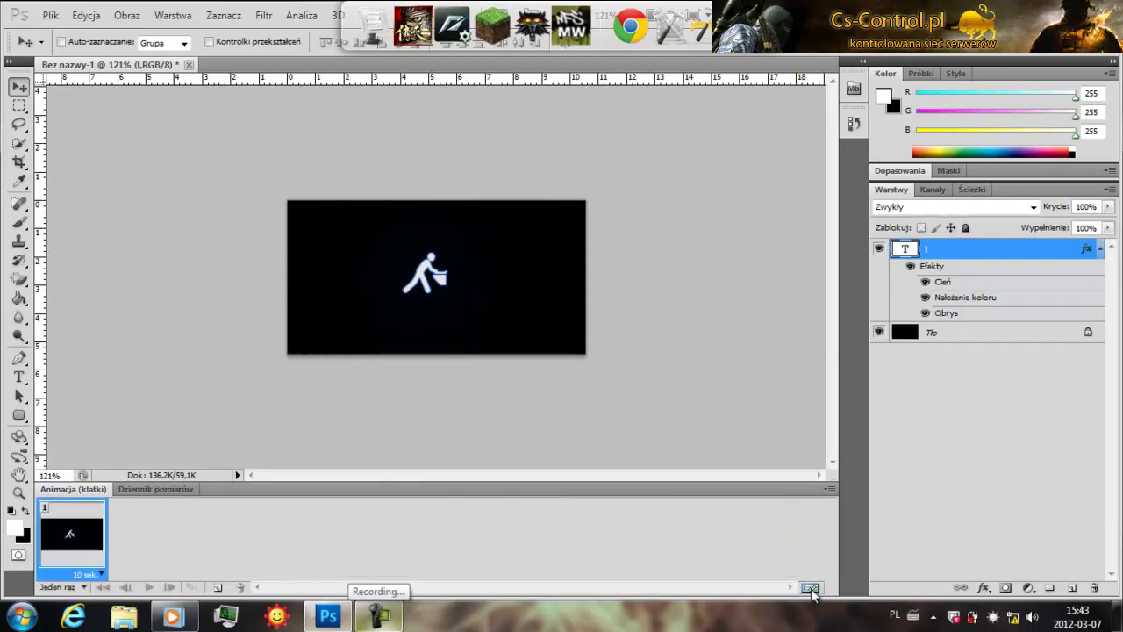
{"action": "left_click", "coordinate": [70, 574]}
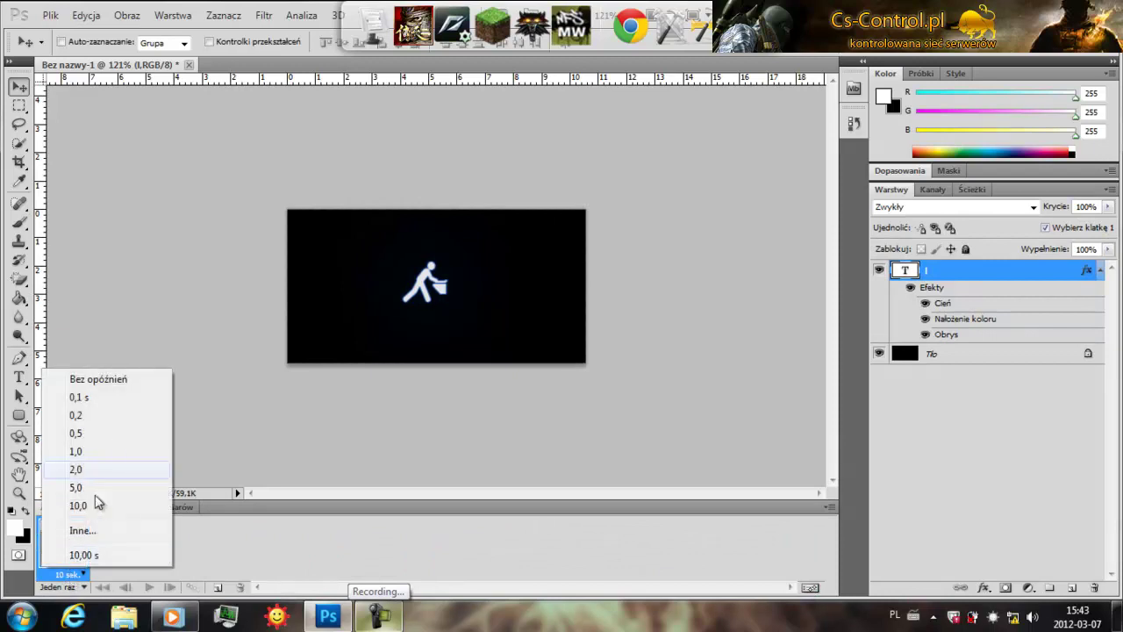
{"action": "left_click", "coordinate": [114, 382]}
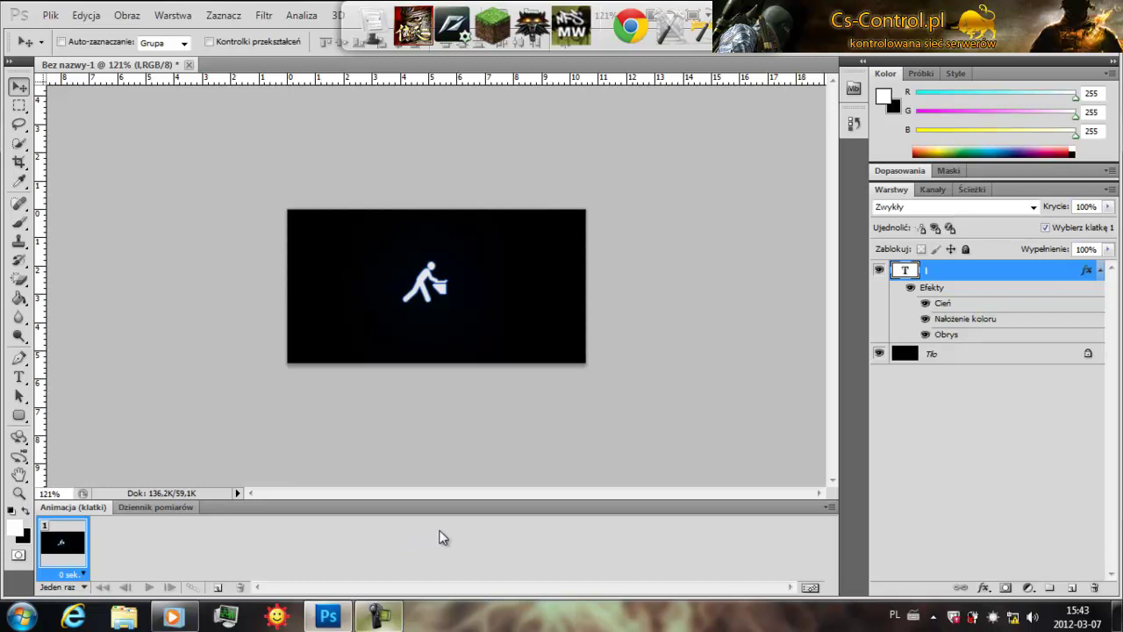
{"action": "left_click", "coordinate": [879, 273]}
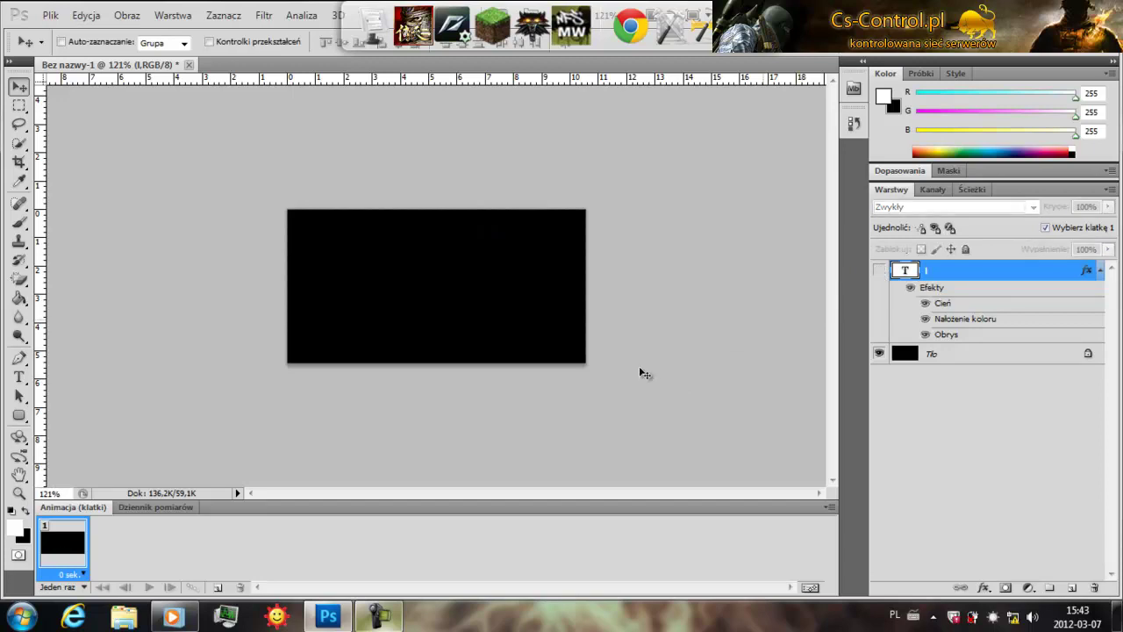
Duplicate frame 1 with the figure visible again, and select both frames for tweening.
{"action": "left_click", "coordinate": [217, 587]}
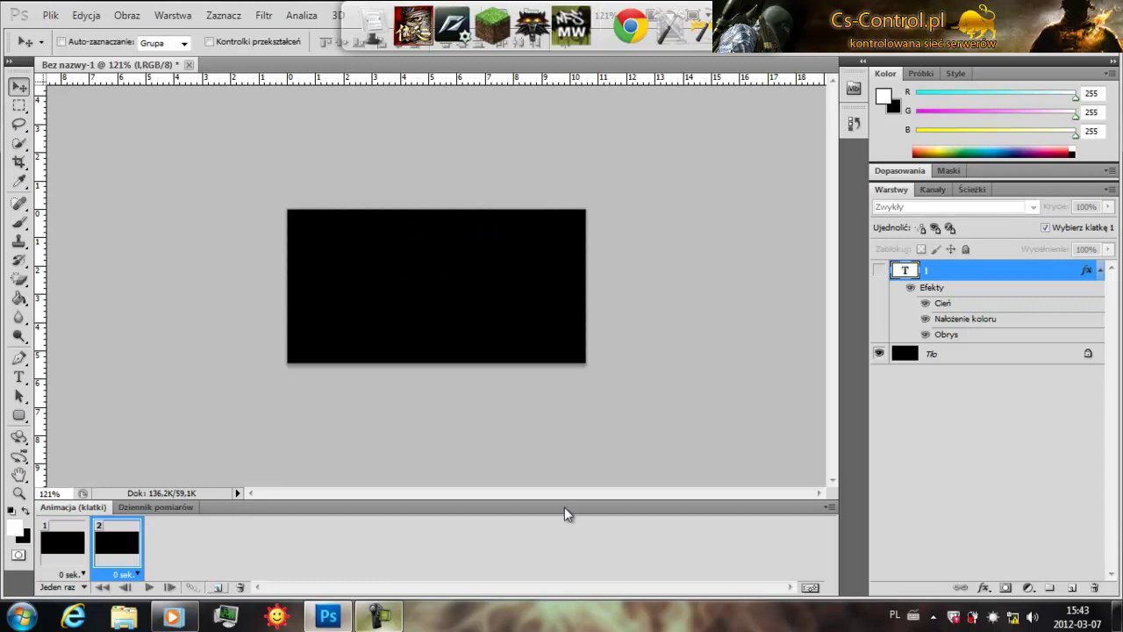
{"action": "left_click", "coordinate": [879, 271]}
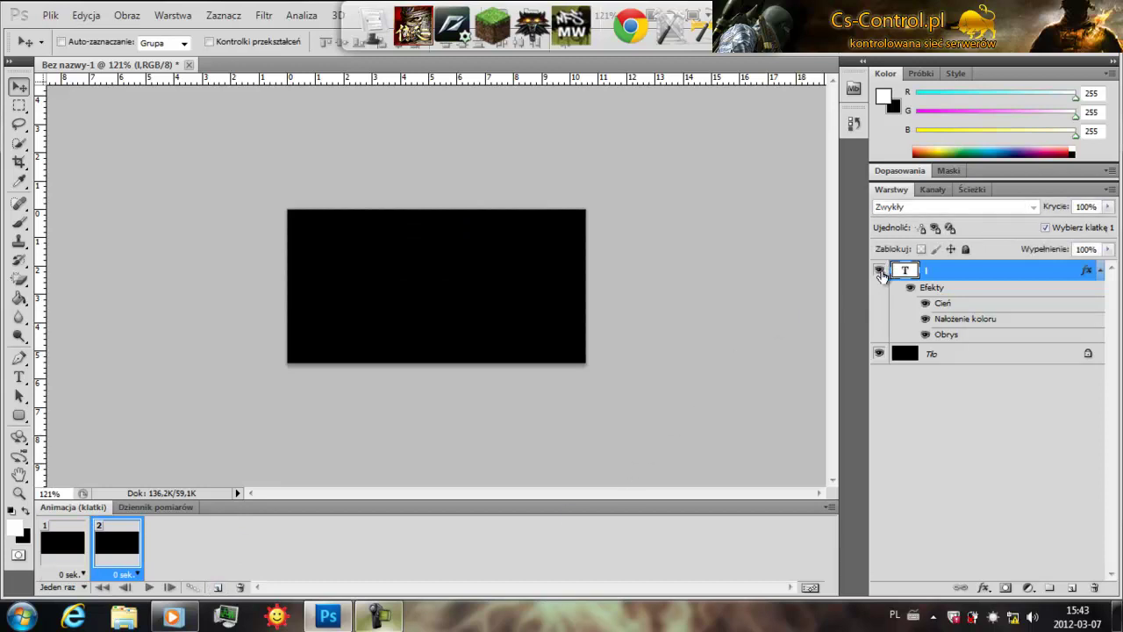
{"action": "left_click", "coordinate": [62, 552], "text": "shift"}
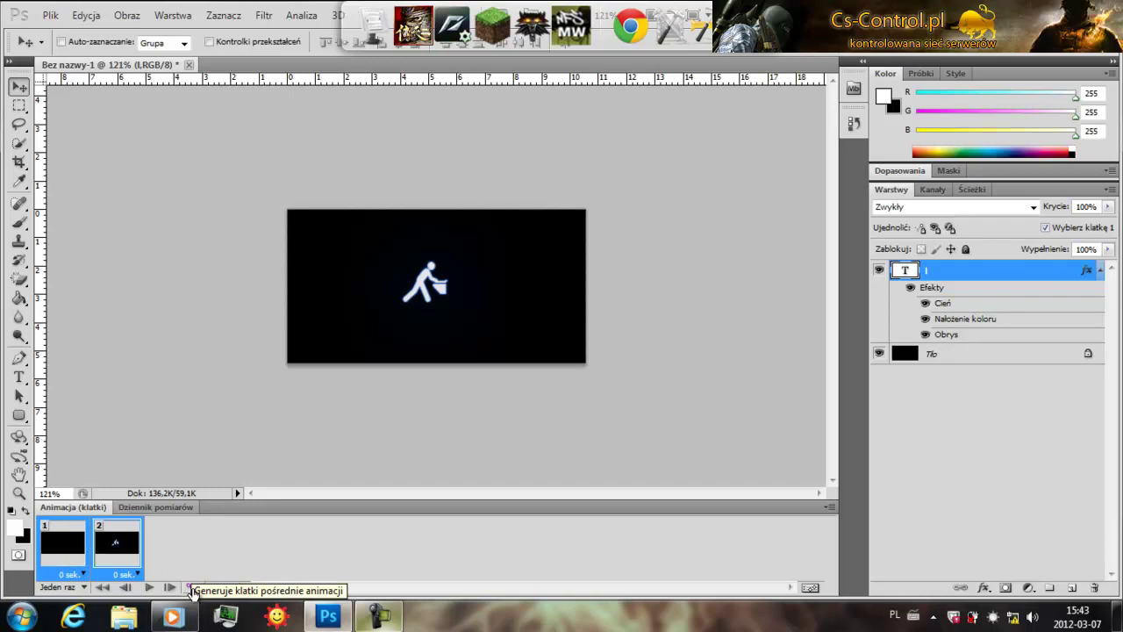
{"action": "left_click", "coordinate": [192, 588]}
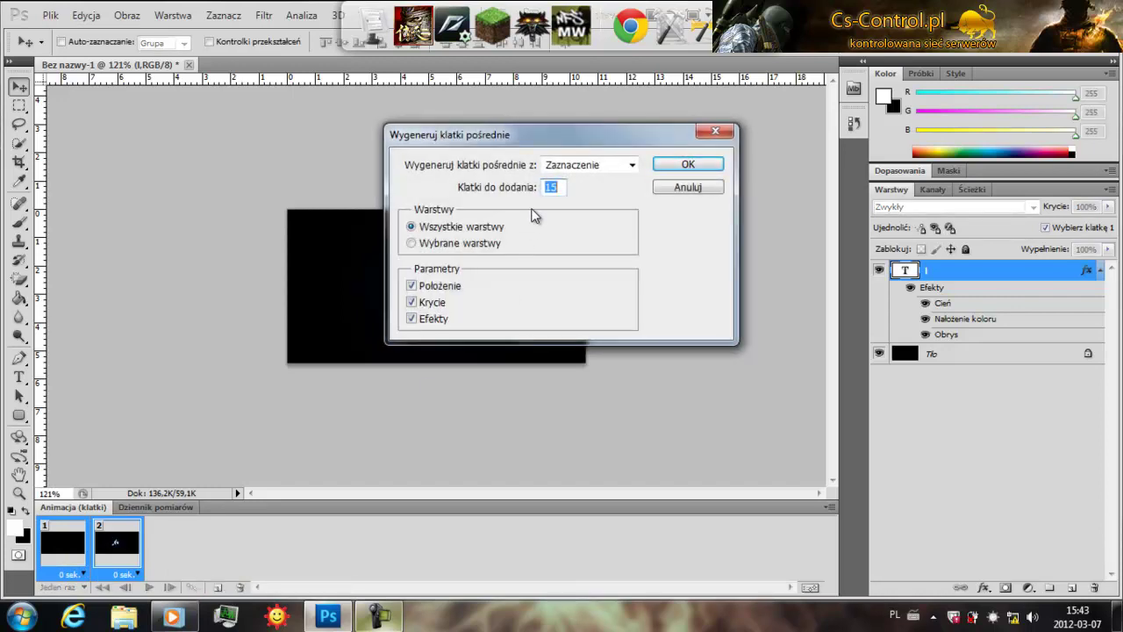
Generate the in-between fade-in frames and preview the animation from frame 1.
{"action": "key", "text": "Return"}
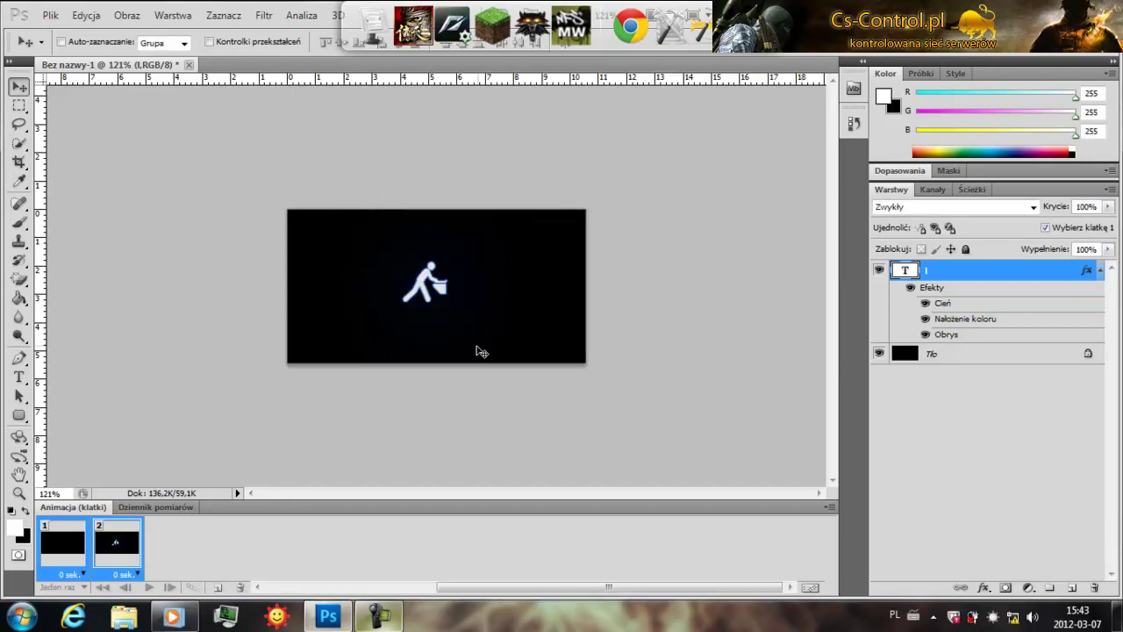
{"action": "left_click", "coordinate": [267, 587]}
{"action": "left_click", "coordinate": [67, 557]}
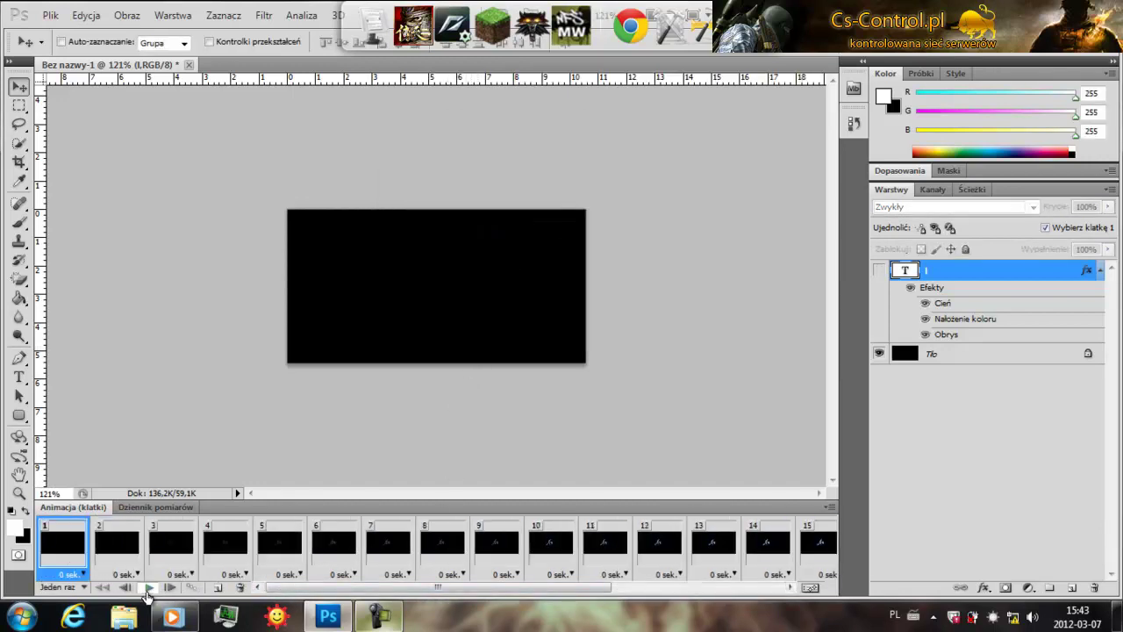
{"action": "left_click", "coordinate": [149, 587]}
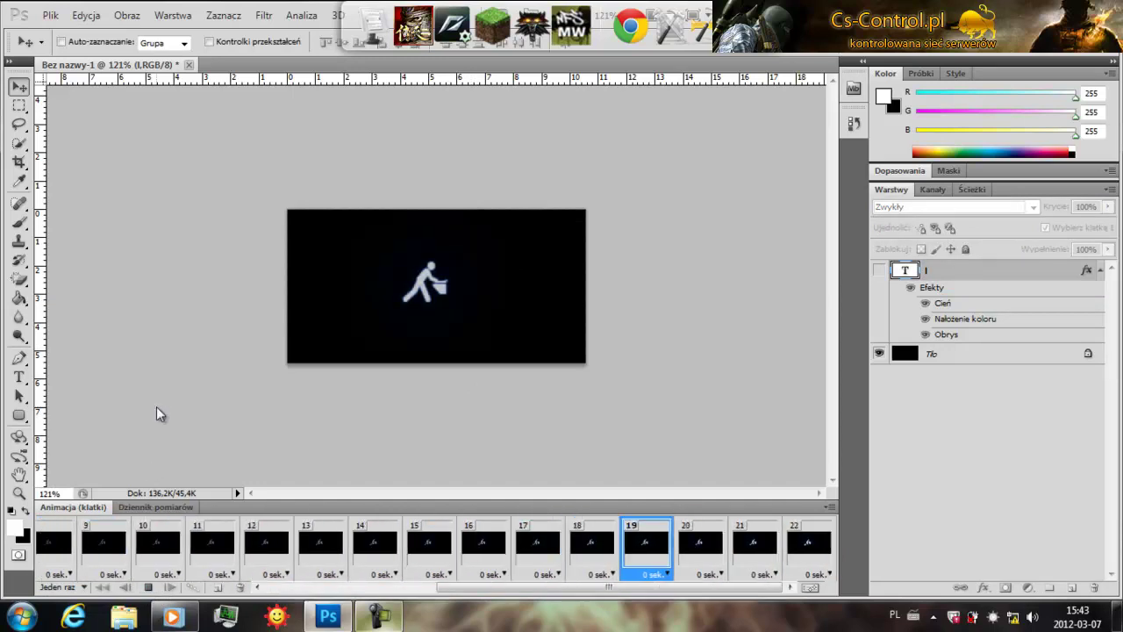
Set the animation looping to 'Na zawsze' (forever) and confirm the setting stuck.
{"action": "left_click", "coordinate": [87, 587]}
{"action": "left_click", "coordinate": [87, 545]}
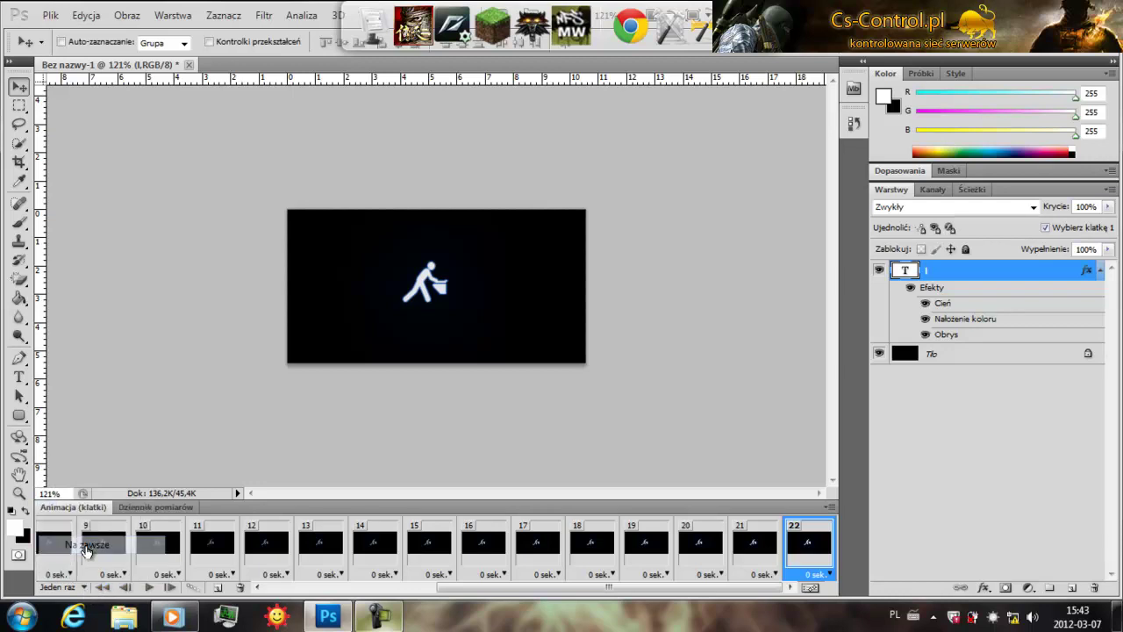
{"action": "left_click", "coordinate": [279, 590]}
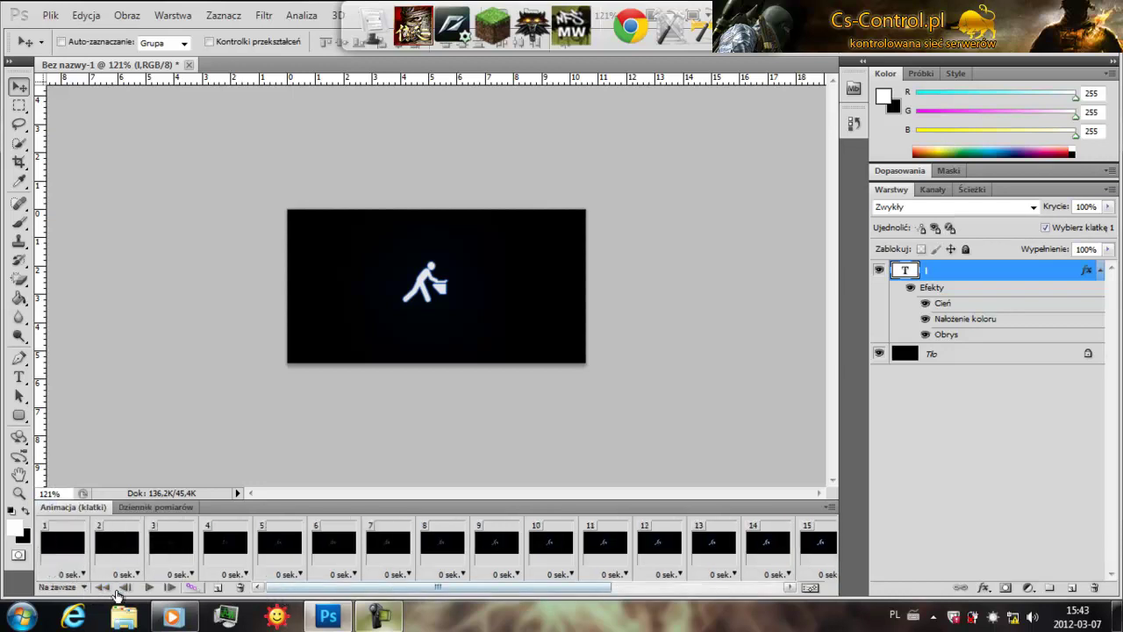
{"action": "left_click", "coordinate": [83, 586]}
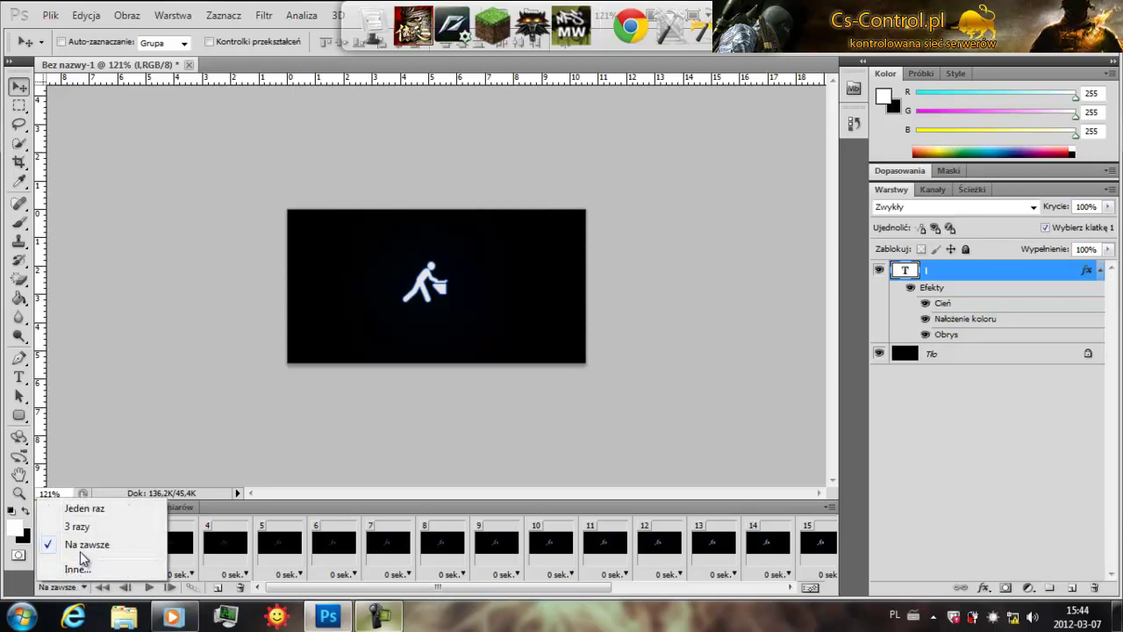
{"action": "left_click", "coordinate": [283, 589]}
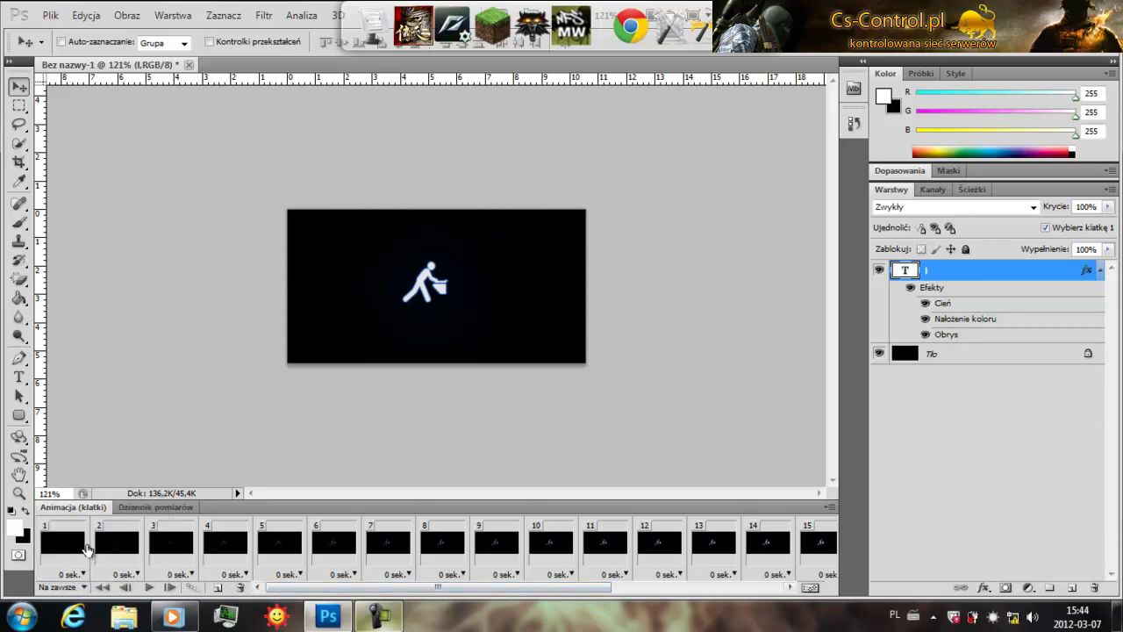
{"action": "left_click", "coordinate": [96, 548]}
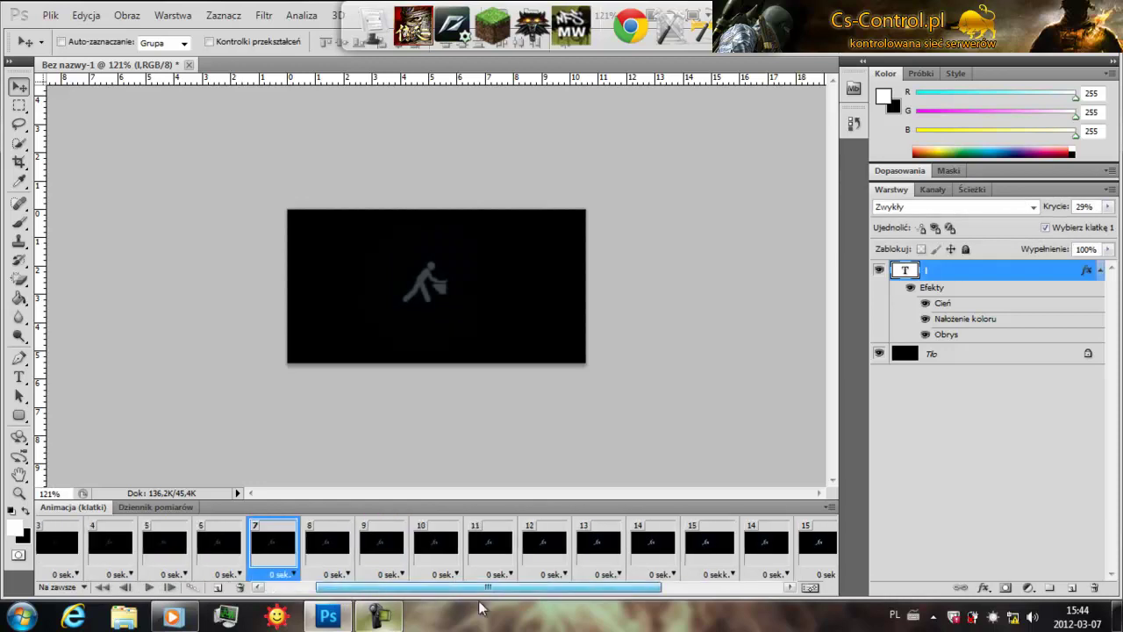
Set the last frame's delay and add frame 23 with no delay ('Bez opóźnień').
{"action": "left_click", "coordinate": [814, 577]}
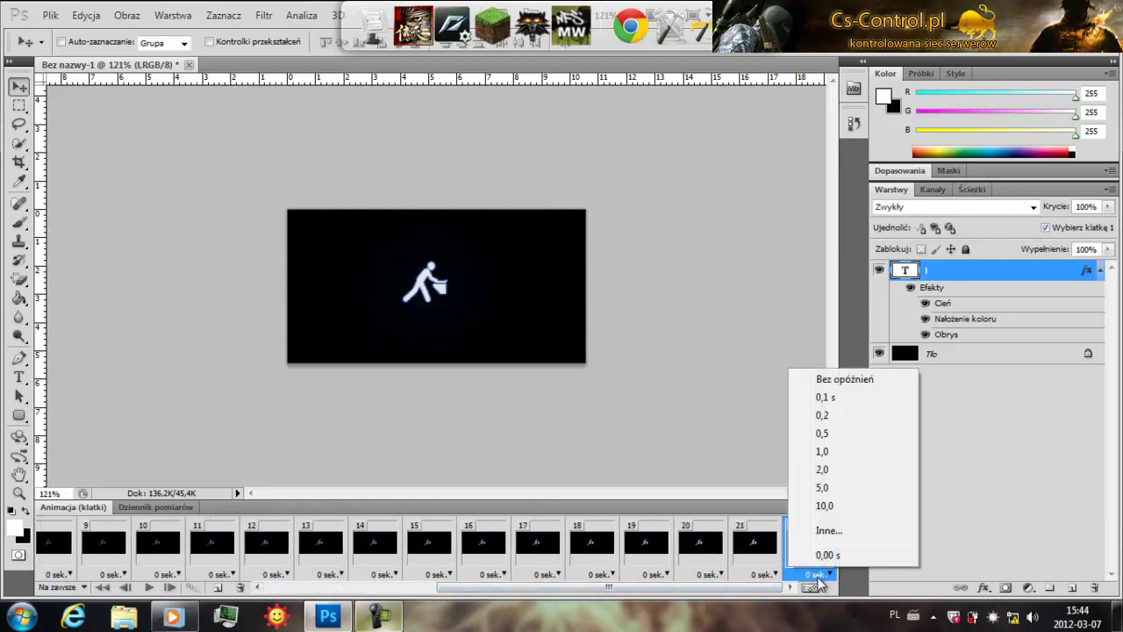
{"action": "left_click", "coordinate": [849, 454]}
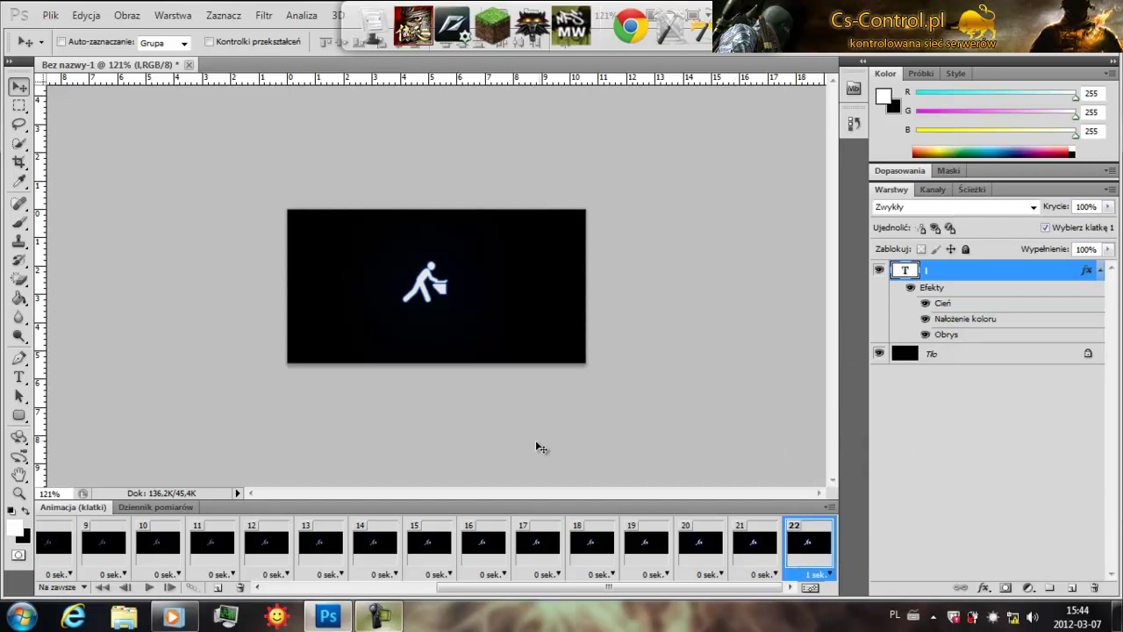
{"action": "left_click", "coordinate": [218, 587]}
{"action": "left_click", "coordinate": [820, 574]}
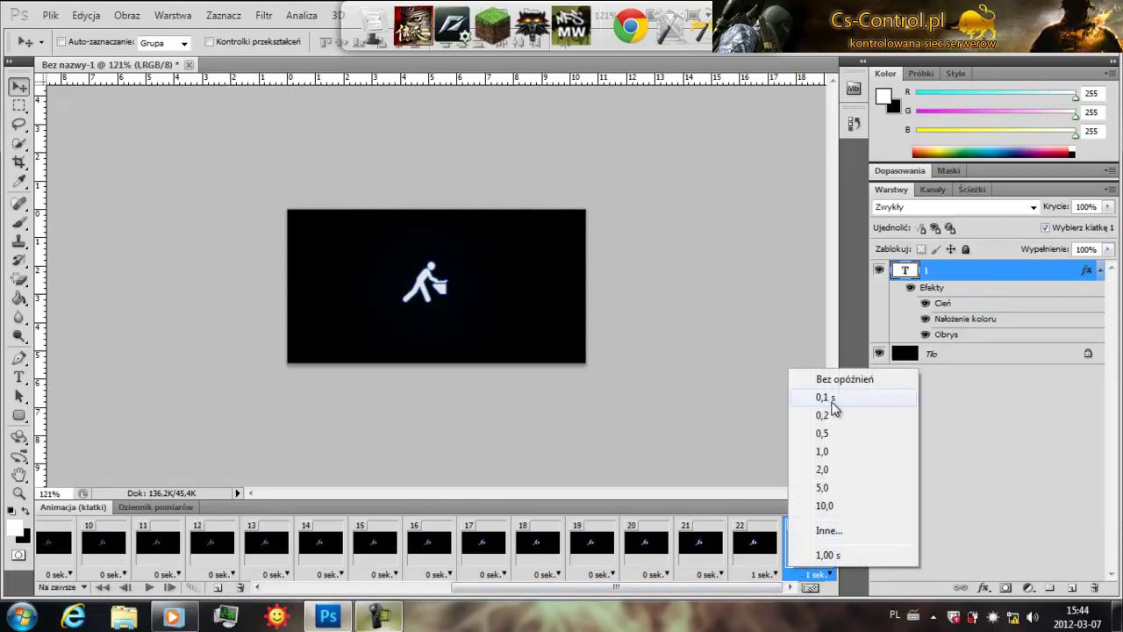
{"action": "left_click", "coordinate": [838, 379]}
Give frame 22 a 0,5 s delay and duplicate frame 23 as frame 24.
{"action": "left_click", "coordinate": [763, 574]}
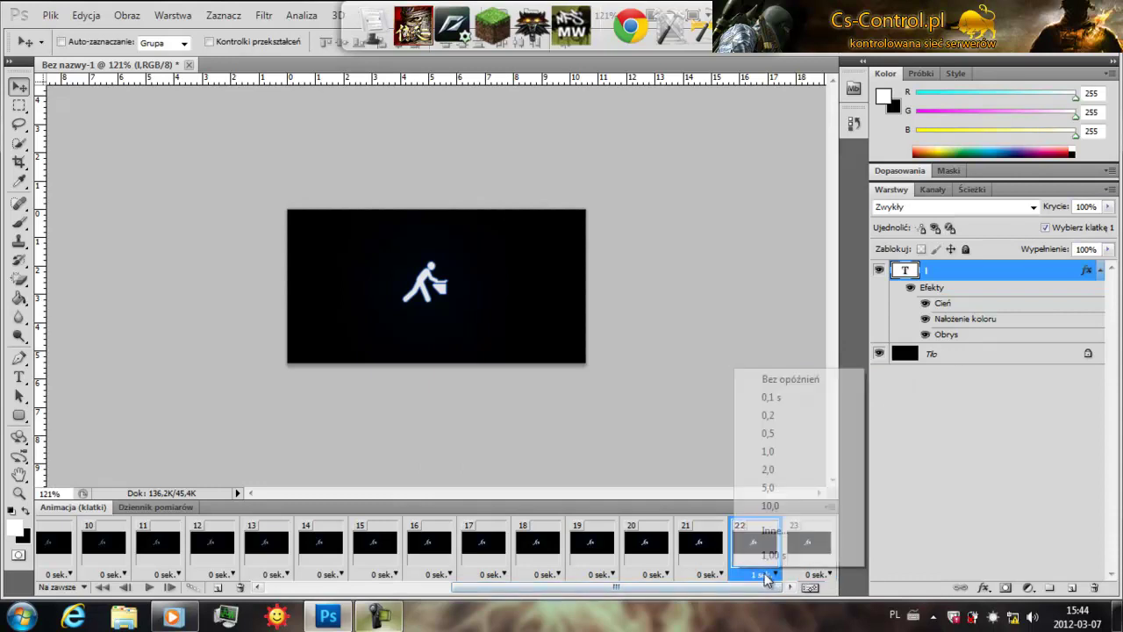
{"action": "left_click", "coordinate": [781, 432]}
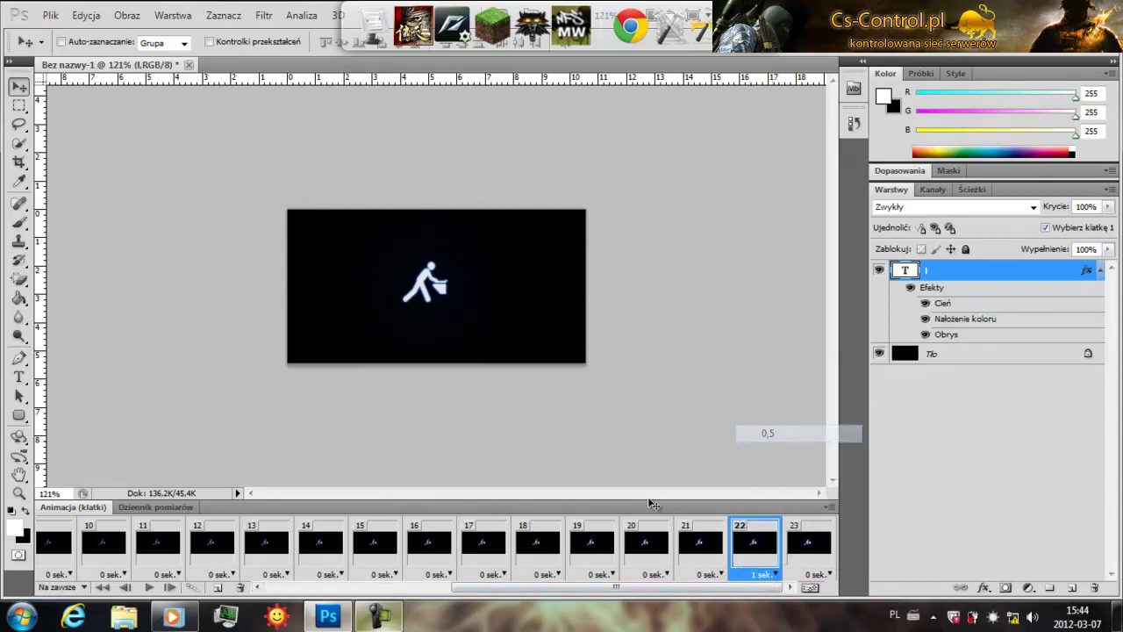
{"action": "left_click", "coordinate": [811, 553]}
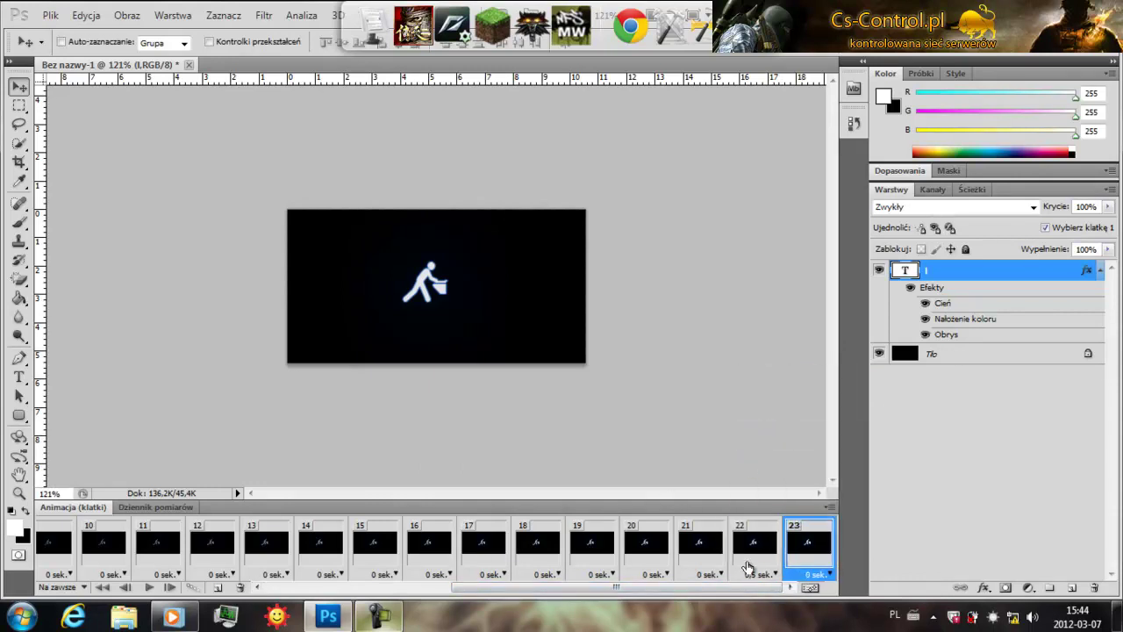
{"action": "left_click", "coordinate": [218, 587]}
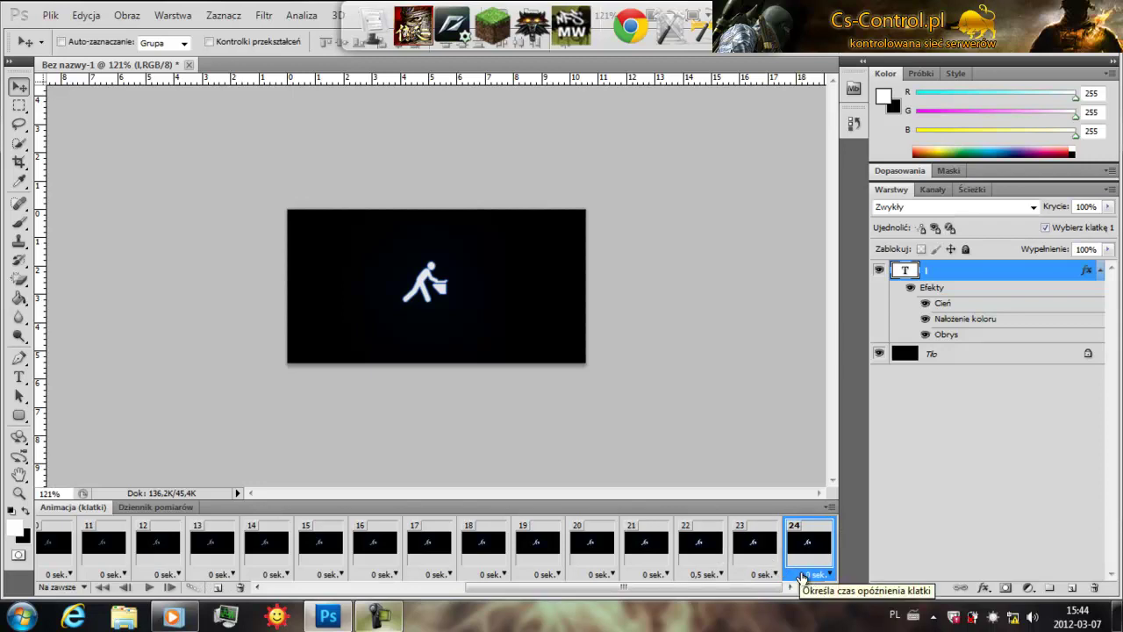
Hide the figure in frame 24 and tween frames 23–24 into a fade-out.
{"action": "left_click", "coordinate": [879, 271]}
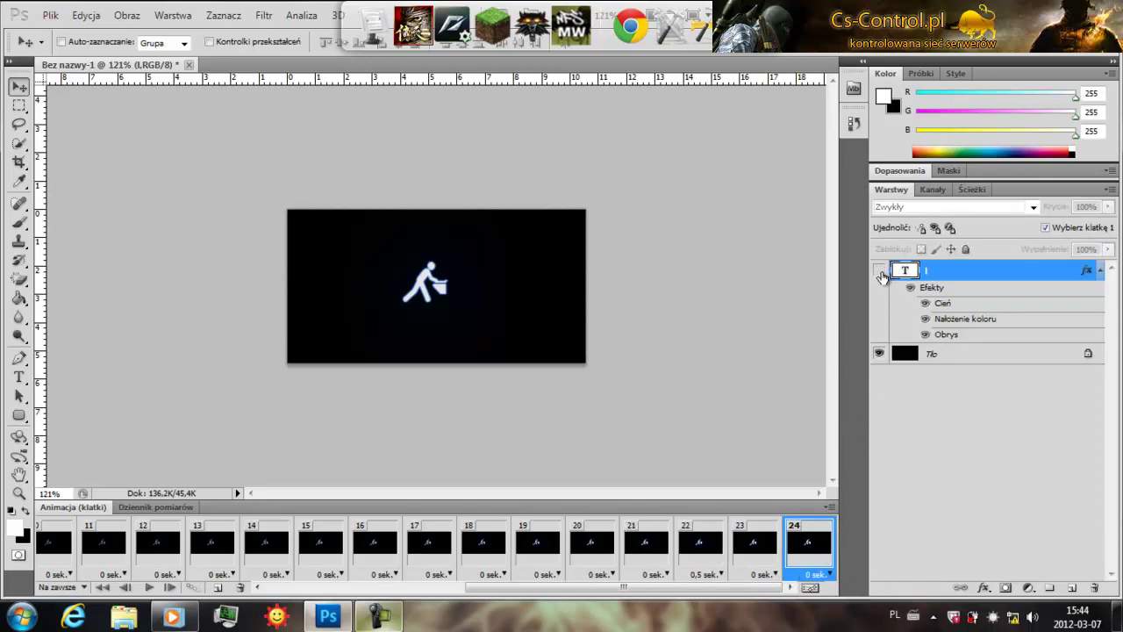
{"action": "left_click", "coordinate": [745, 547], "text": "shift"}
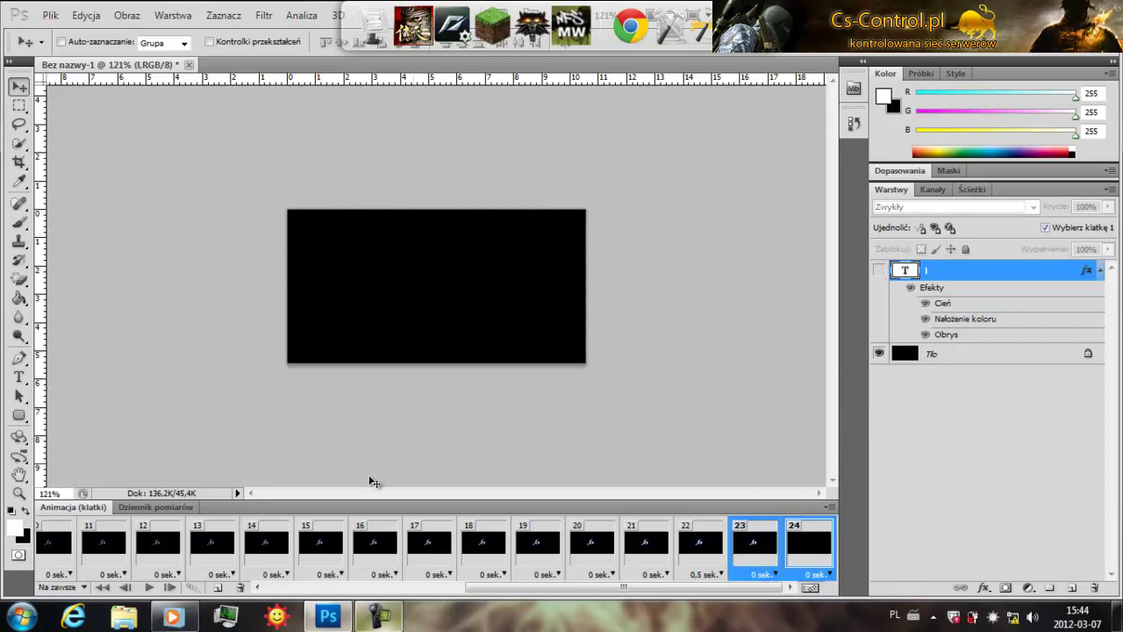
{"action": "left_click", "coordinate": [191, 589]}
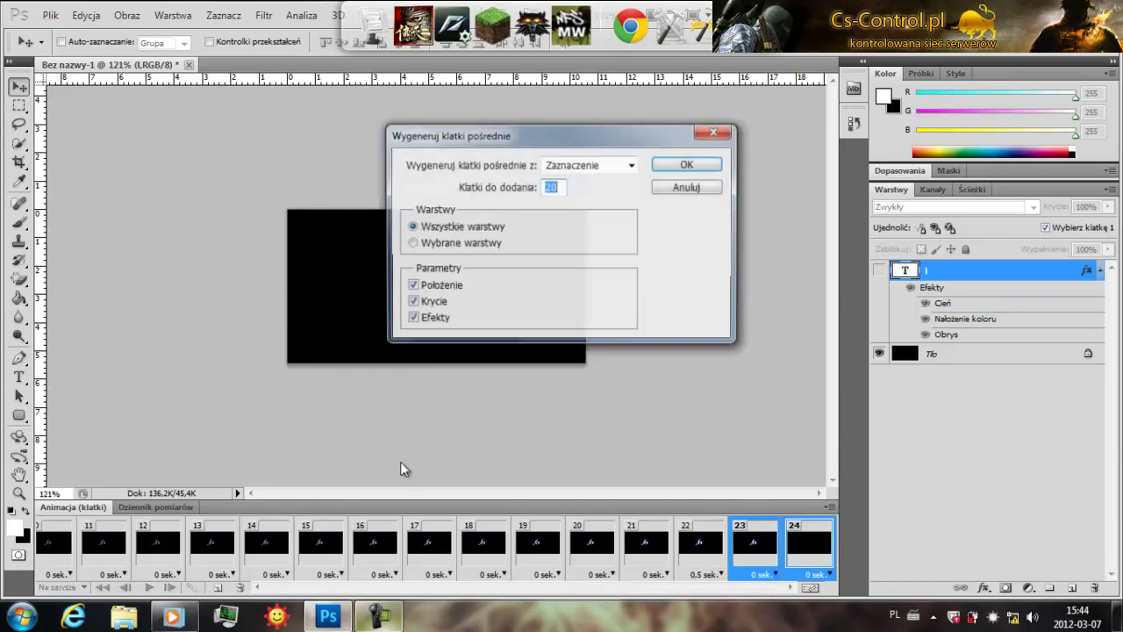
{"action": "key", "text": "Return"}
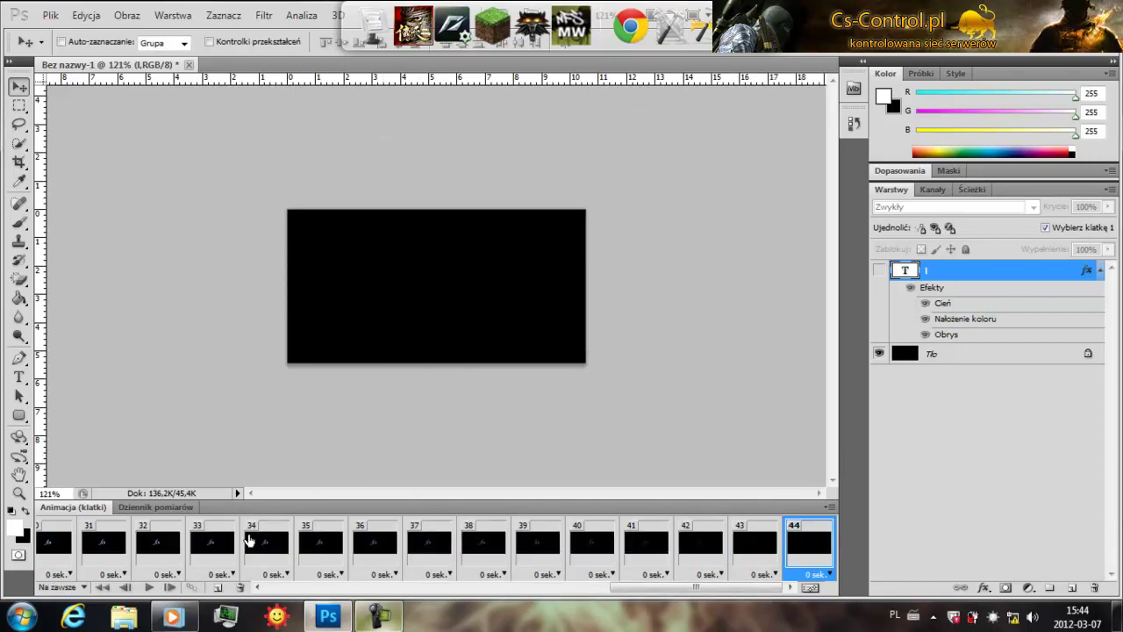
Preview the full fade-in and fade-out, stop it, and return to blank frame 1.
{"action": "left_click", "coordinate": [148, 587]}
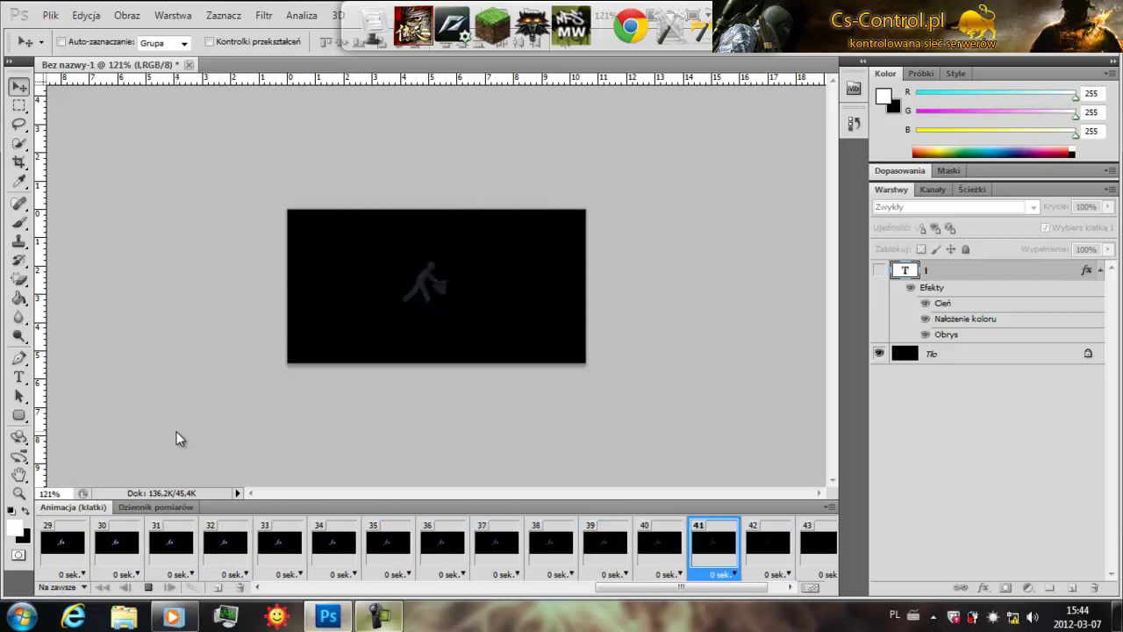
{"action": "left_click", "coordinate": [147, 587]}
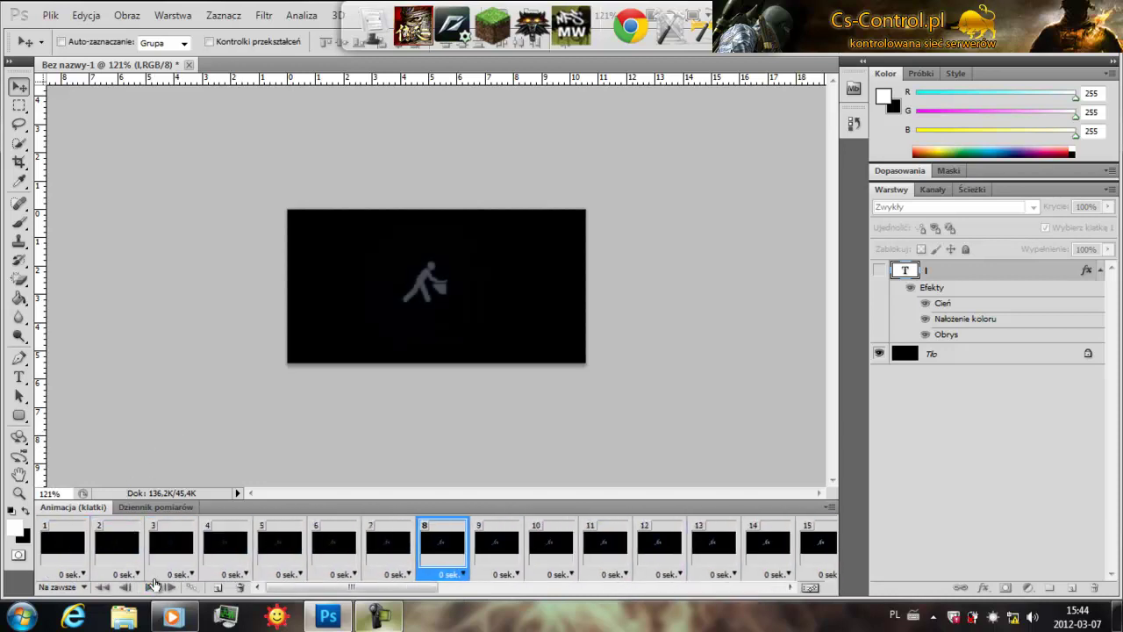
{"action": "left_click", "coordinate": [66, 543]}
{"action": "left_click_drag", "start_coordinate": [399, 587], "coordinate": [746, 586]}
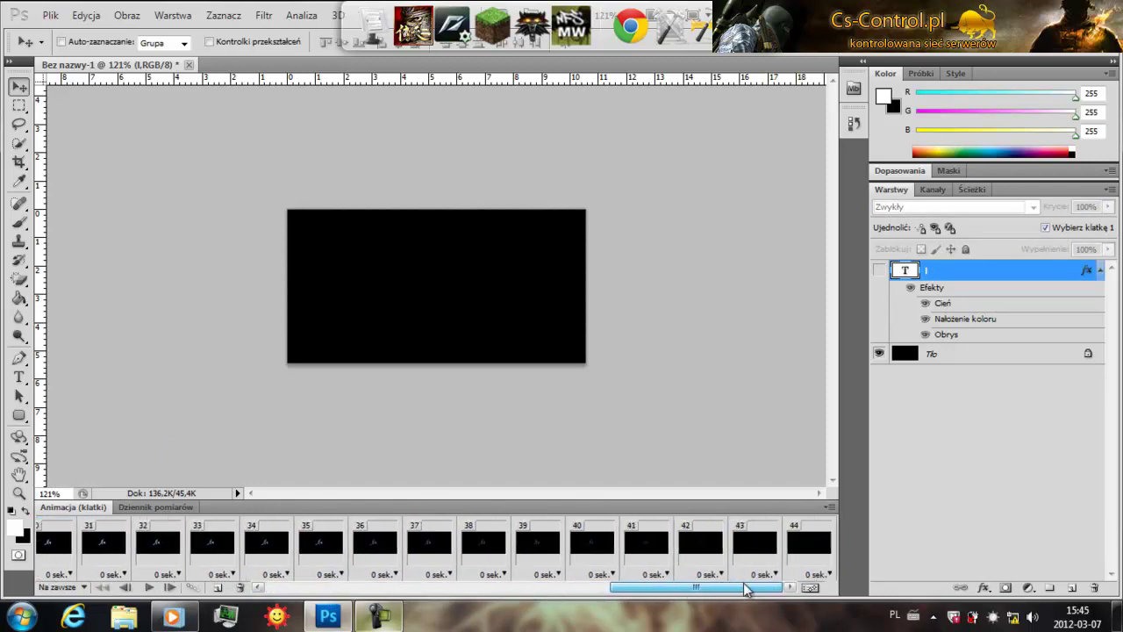
Starting from frame 44, delete trailing frames until the animation is down to 17 frames.
{"action": "left_click", "coordinate": [807, 542]}
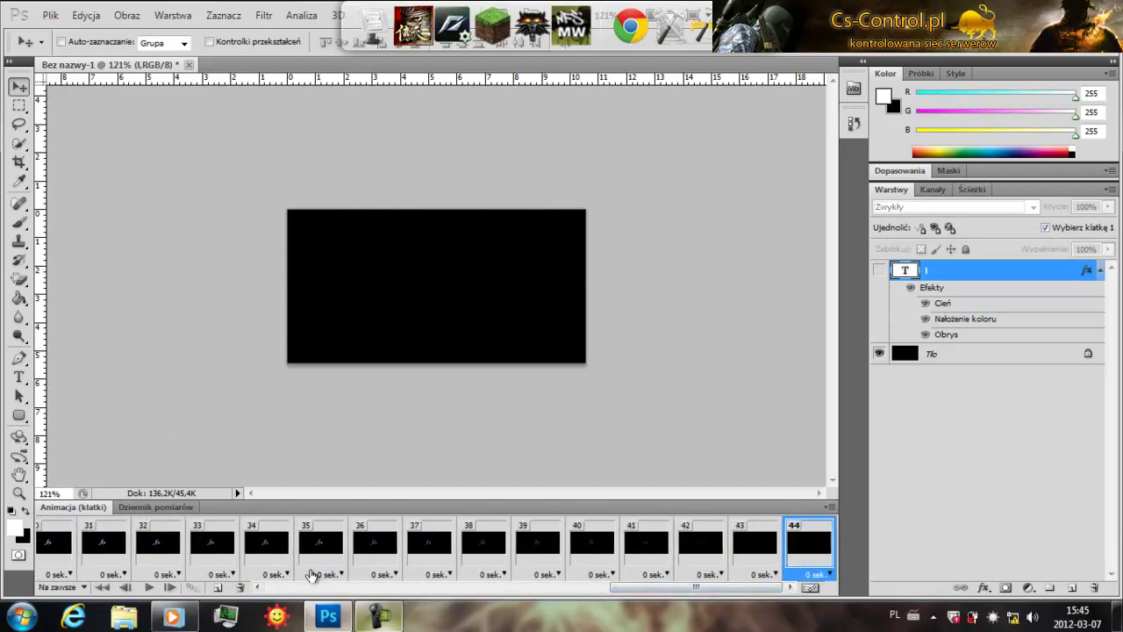
{"action": "left_click", "coordinate": [239, 588]}
{"action": "left_click", "coordinate": [240, 587]}
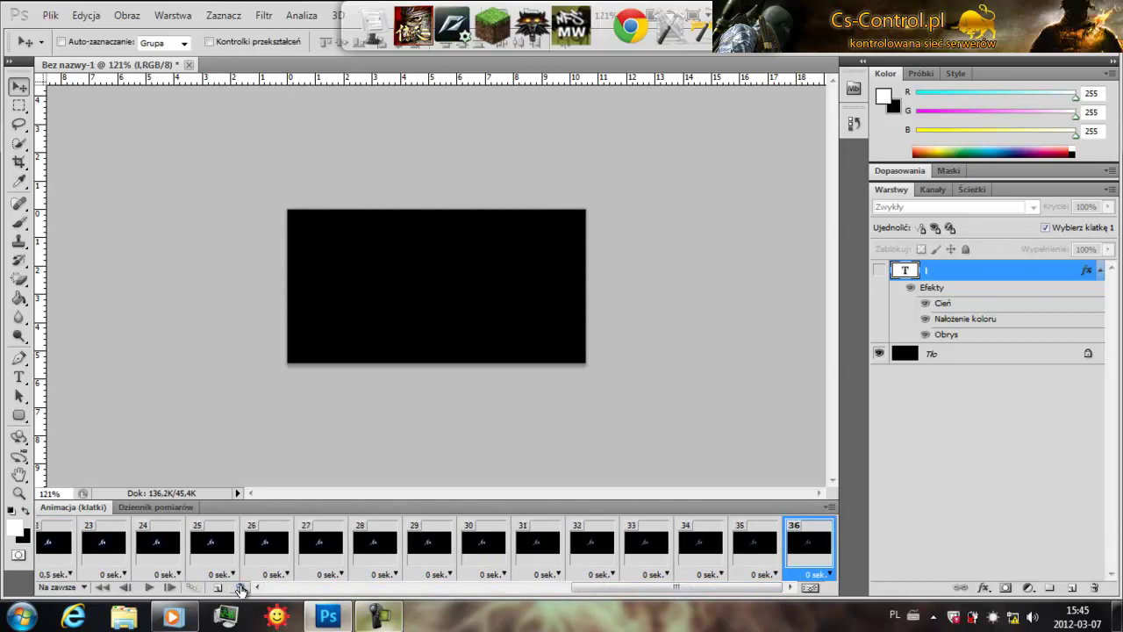
{"action": "left_click", "coordinate": [239, 588]}
{"action": "left_click", "coordinate": [239, 588]}
{"action": "left_click", "coordinate": [240, 587]}
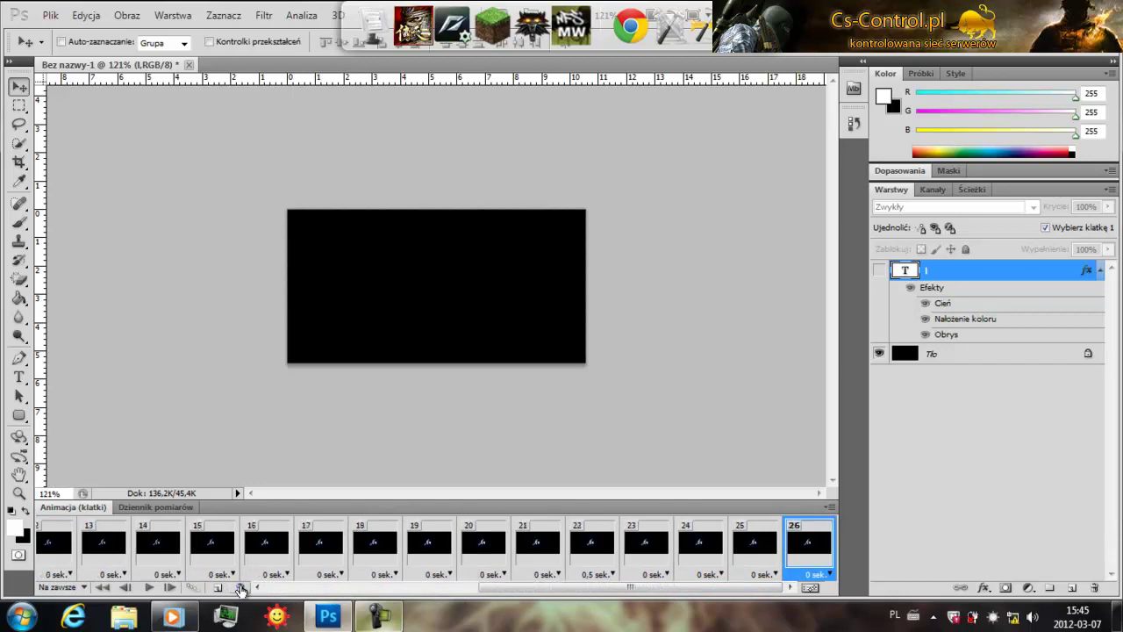
{"action": "left_click", "coordinate": [239, 588]}
{"action": "left_click", "coordinate": [239, 588]}
{"action": "left_click", "coordinate": [239, 588]}
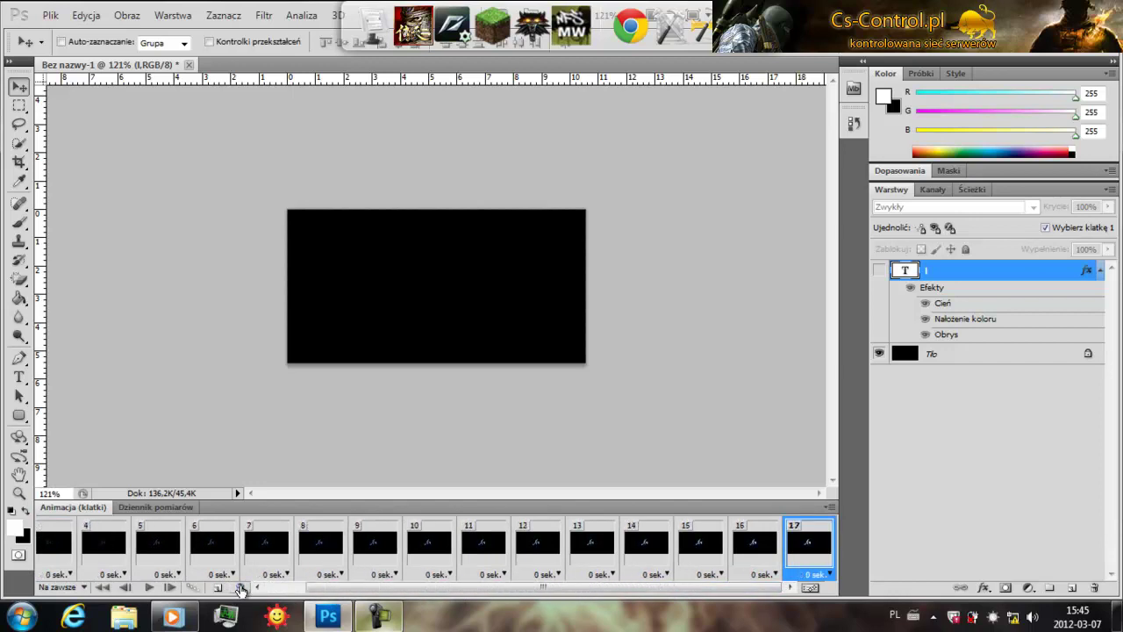
{"action": "left_click", "coordinate": [239, 588]}
{"action": "left_click", "coordinate": [239, 587]}
{"action": "left_click", "coordinate": [239, 588]}
{"action": "left_click", "coordinate": [239, 588]}
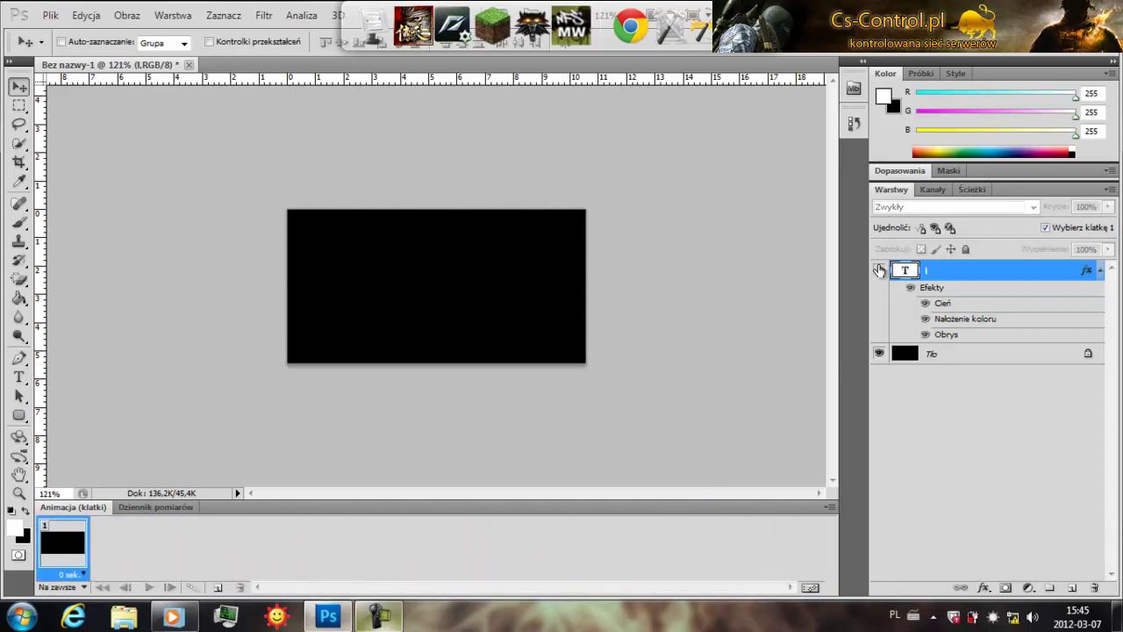
Show the running-figure layer and drag the figure off the canvas's left edge.
{"action": "left_click", "coordinate": [879, 269]}
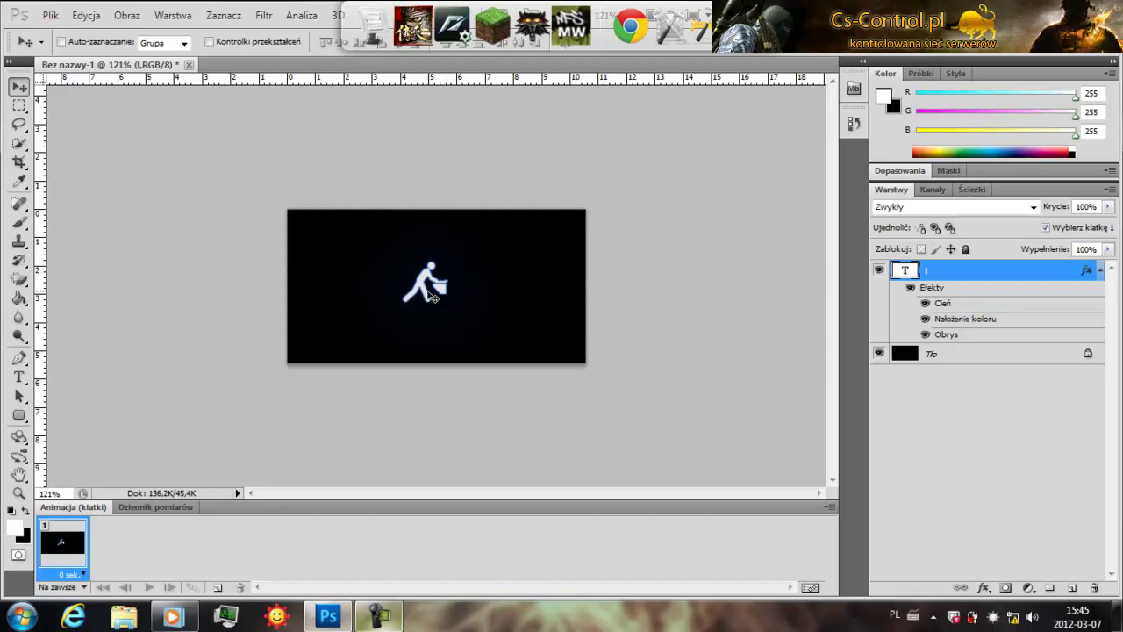
{"action": "left_click_drag", "start_coordinate": [432, 298], "coordinate": [225, 291]}
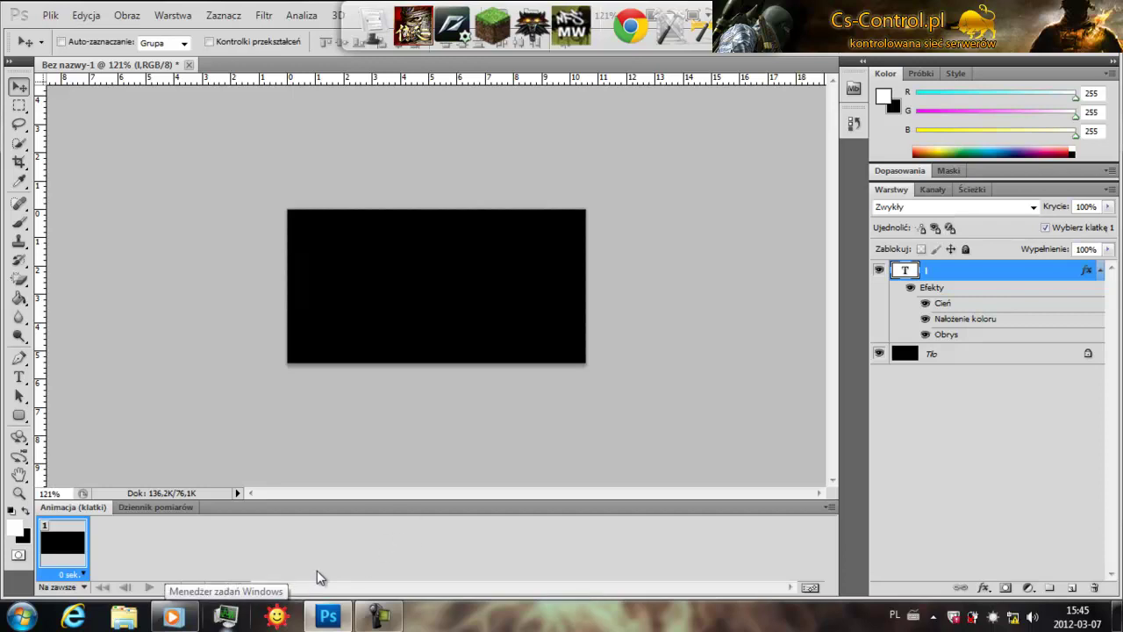
Duplicate the frame and drag the figure past the canvas's right edge in frame 2.
{"action": "left_click", "coordinate": [218, 587]}
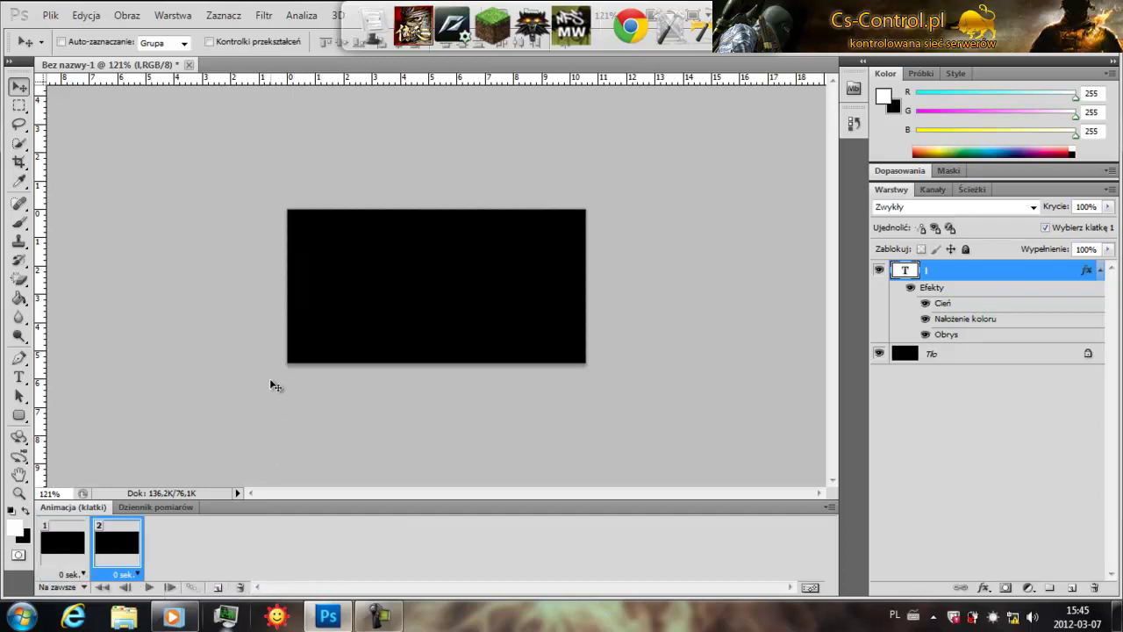
{"action": "left_click_drag", "start_coordinate": [229, 301], "coordinate": [621, 303]}
Tween frames 1 and 2 so the figure slides across the black canvas.
{"action": "left_click", "coordinate": [60, 558], "text": "shift"}
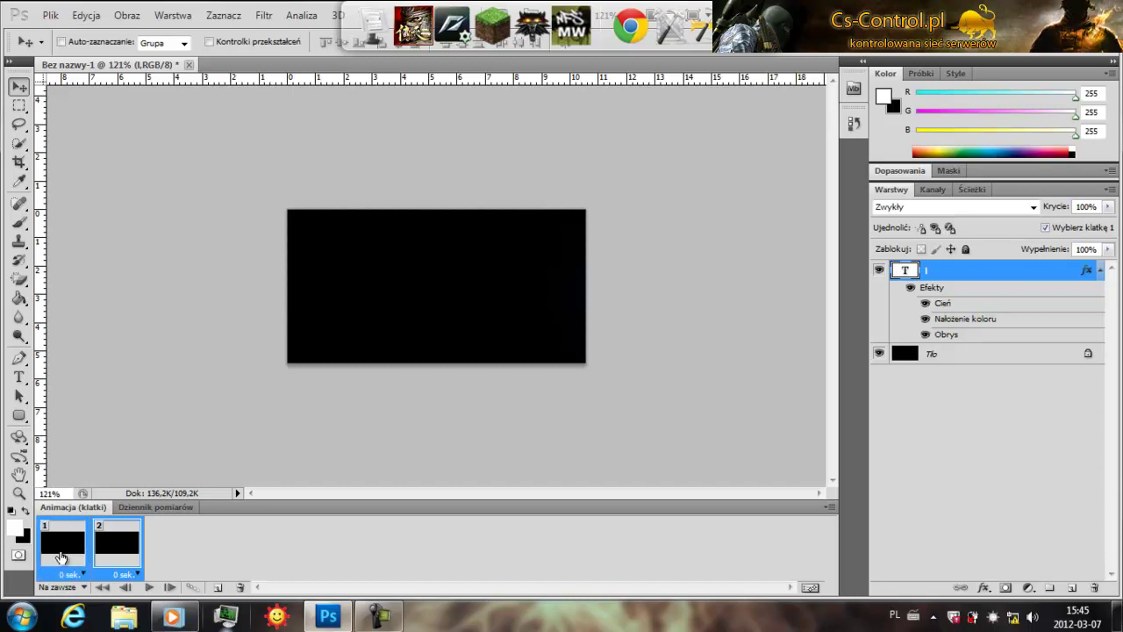
{"action": "left_click", "coordinate": [190, 587]}
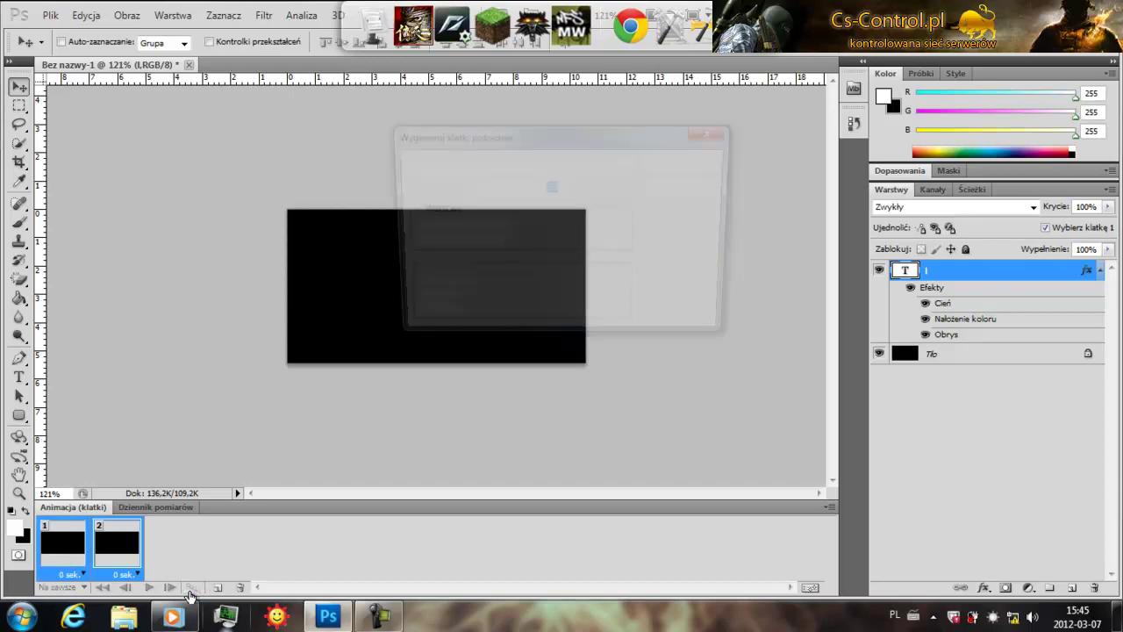
{"action": "key", "text": "Return"}
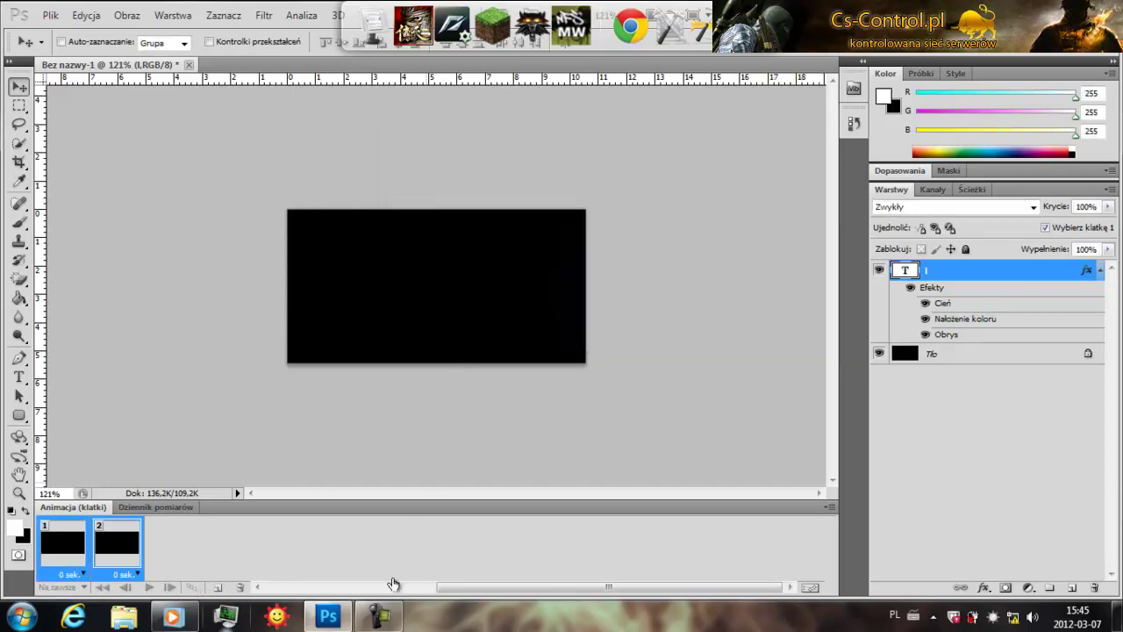
Give frame 12, with the figure centred, a 0,5 s pause, then reselect frame 1.
{"action": "left_click", "coordinate": [315, 558]}
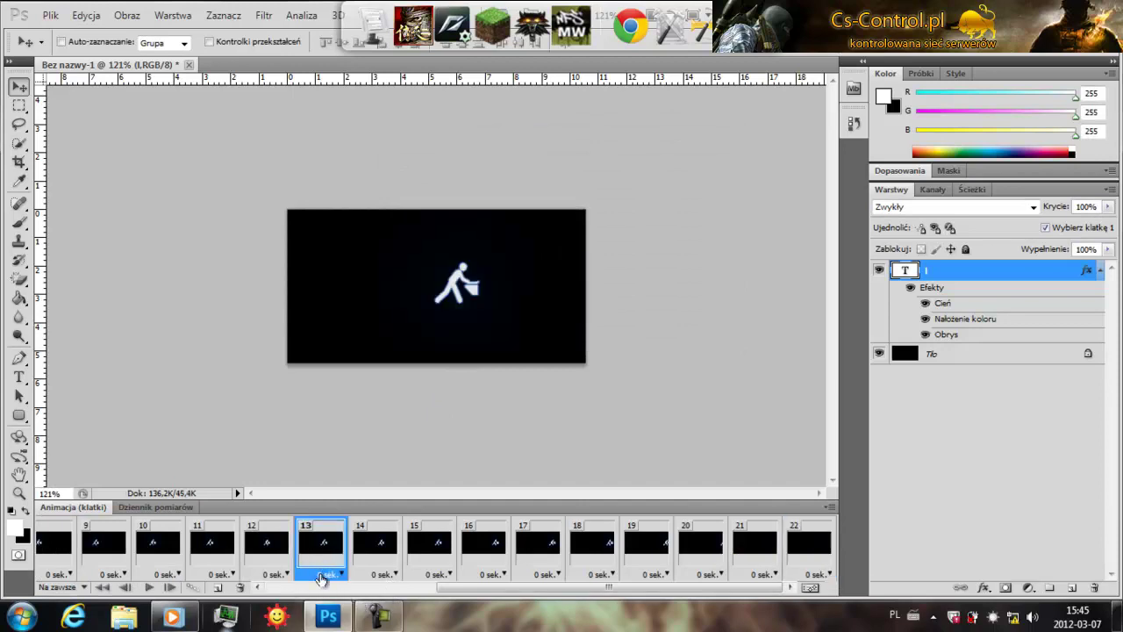
{"action": "left_click", "coordinate": [245, 562]}
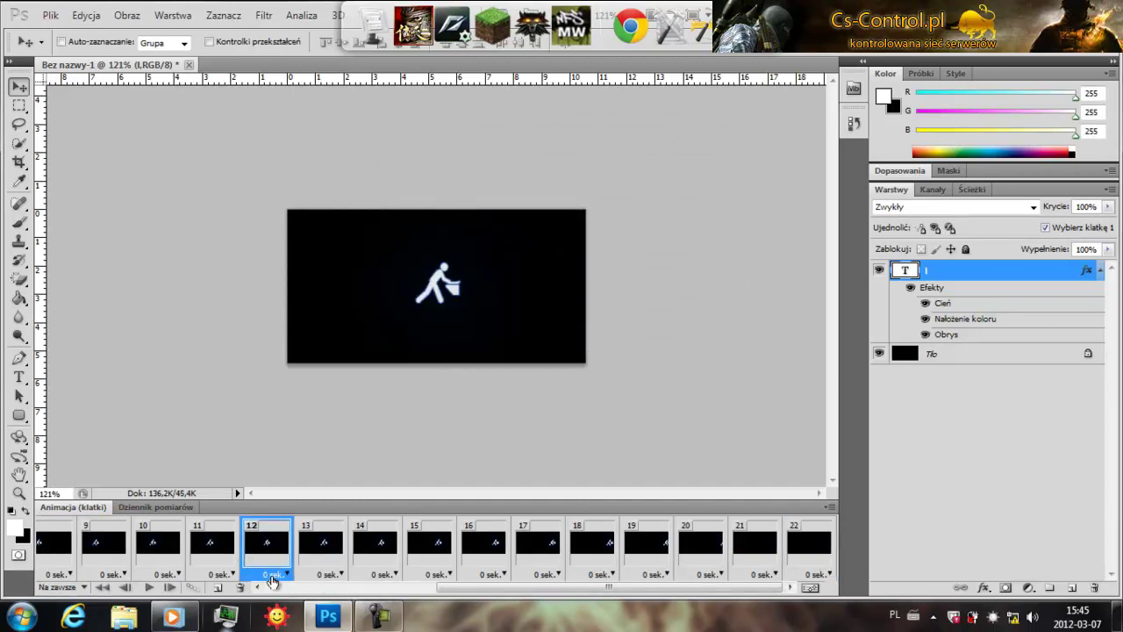
{"action": "left_click", "coordinate": [274, 576]}
{"action": "left_click", "coordinate": [279, 433]}
{"action": "scroll", "coordinate": [175, 553], "scroll_direction": "up", "scroll_amount": 5}
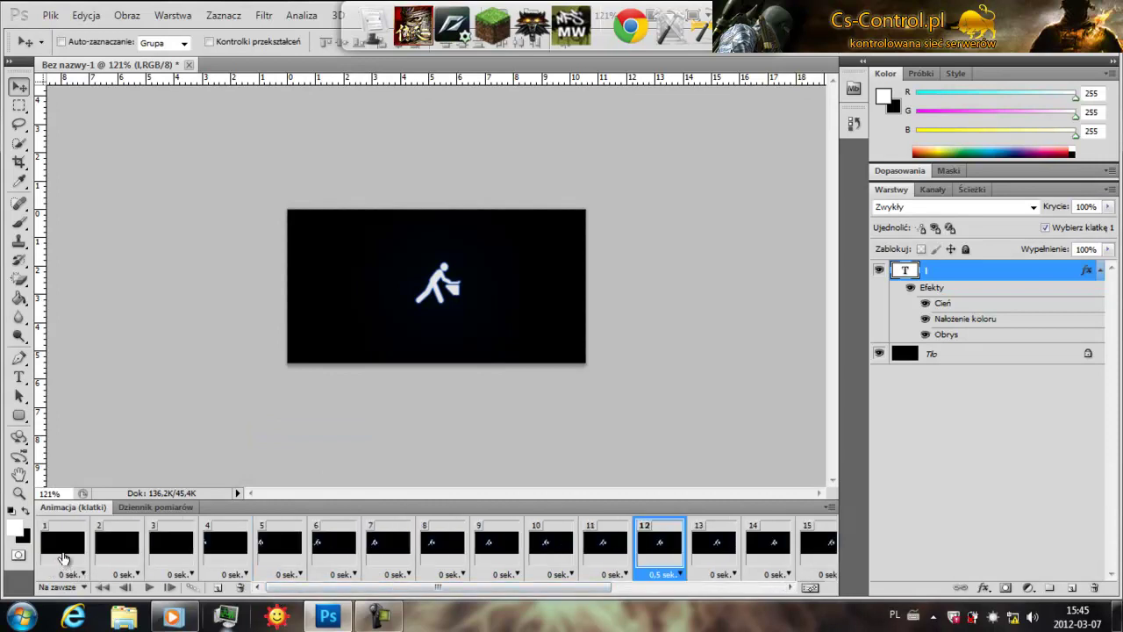
{"action": "left_click", "coordinate": [63, 558]}
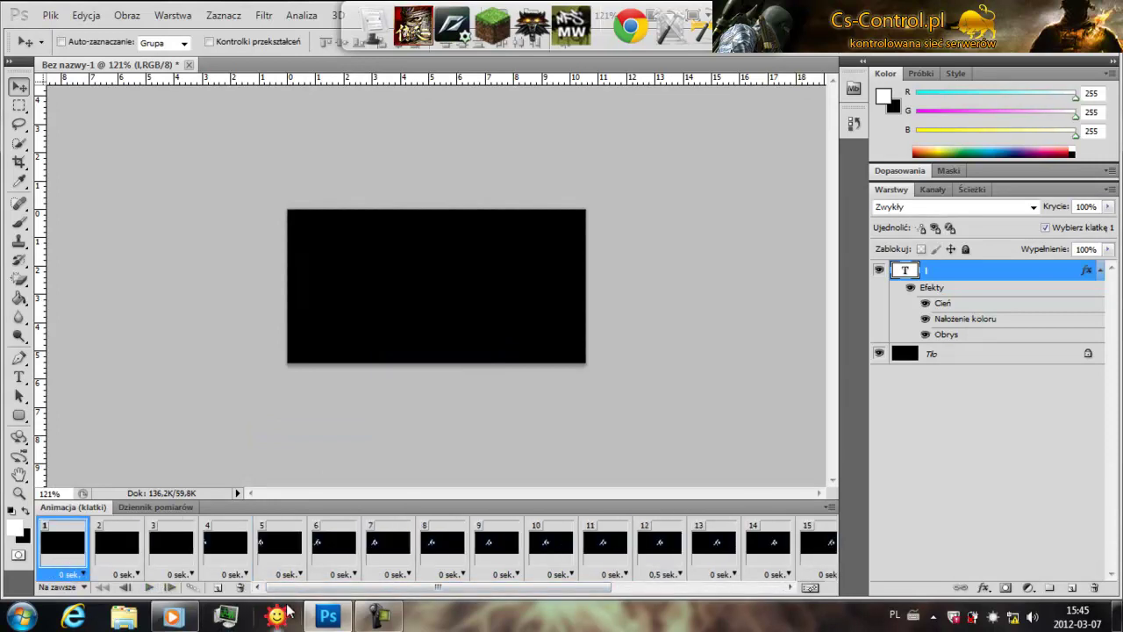
{"action": "left_click", "coordinate": [148, 587]}
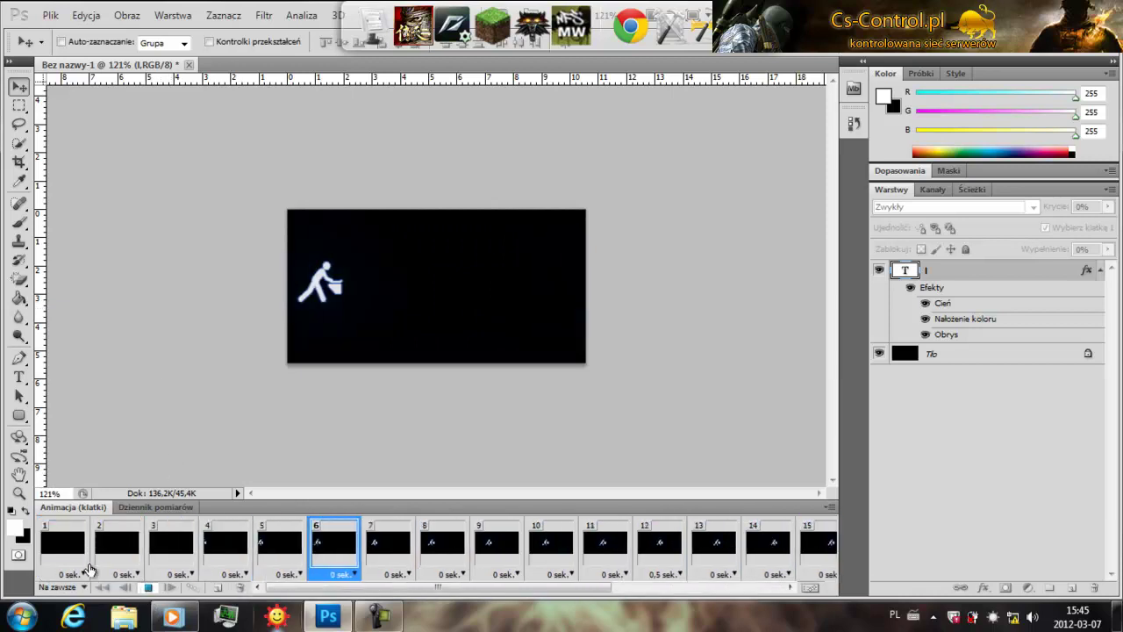
{"action": "left_click", "coordinate": [74, 552]}
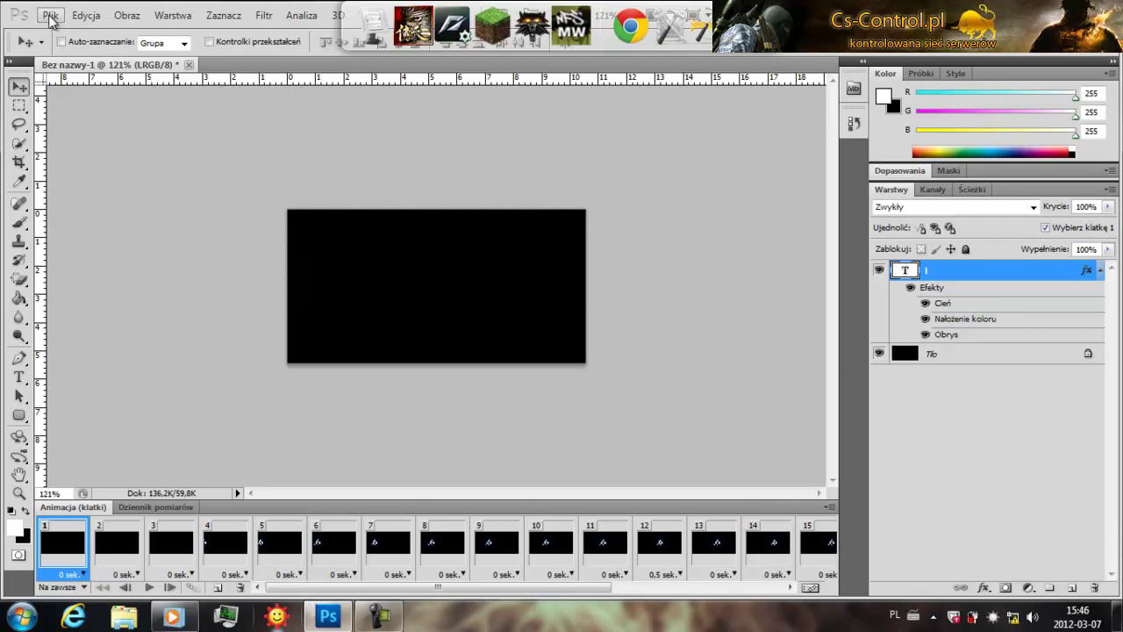
Export the 300×155 animation via Save for Web as a forever-looping GIF with Dwuliniowa resampling.
{"action": "left_click", "coordinate": [50, 16]}
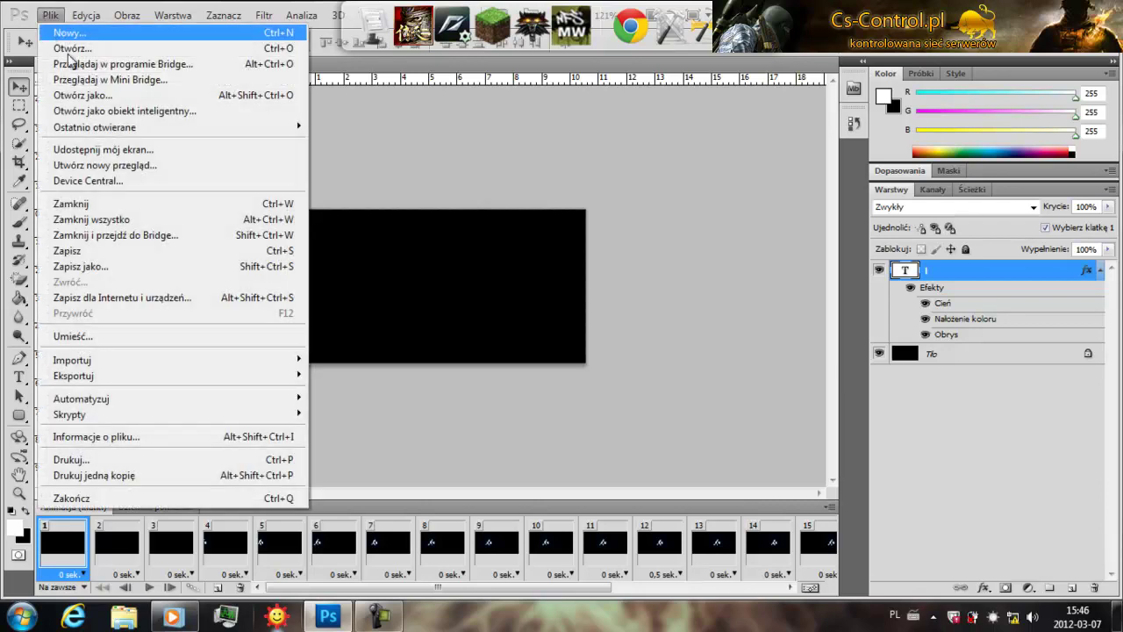
{"action": "left_click", "coordinate": [144, 300]}
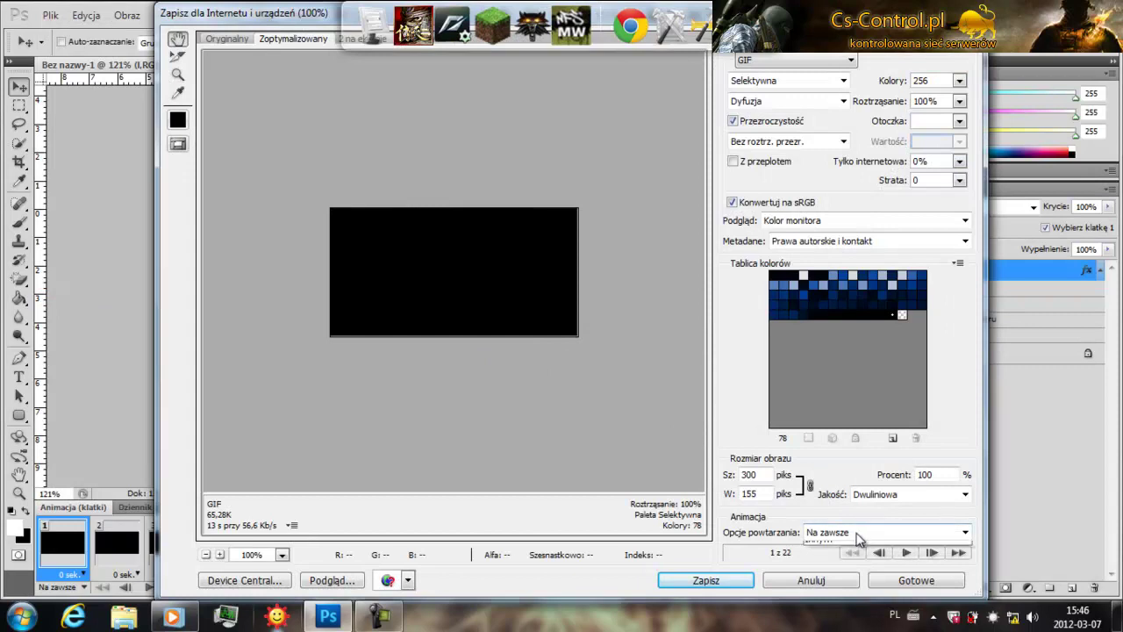
{"action": "left_click", "coordinate": [869, 531]}
{"action": "left_click", "coordinate": [850, 564]}
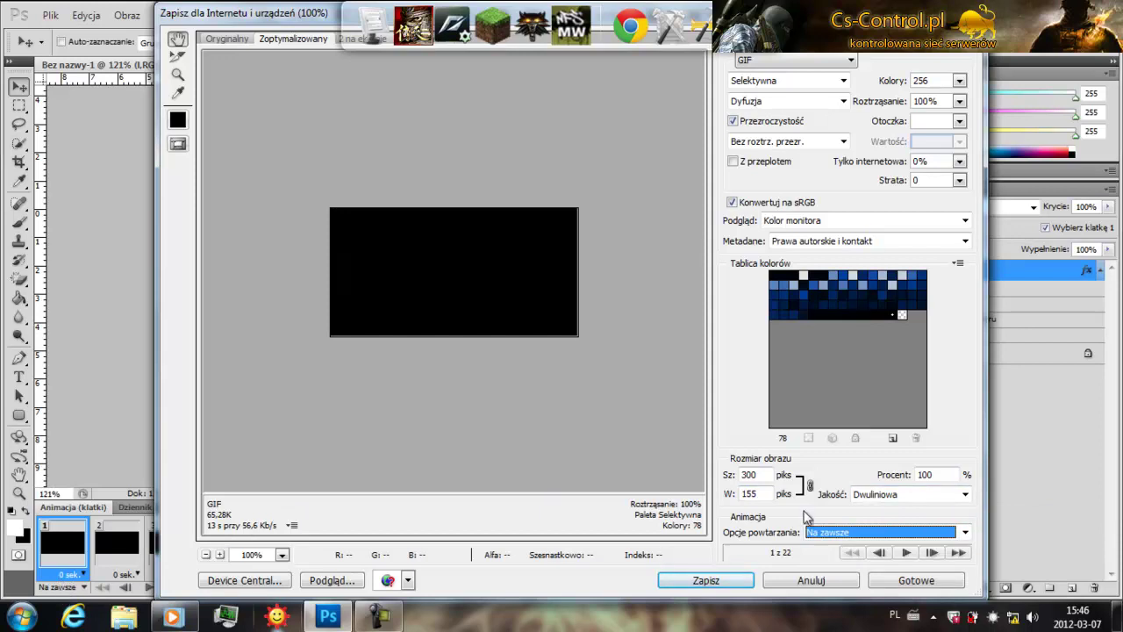
{"action": "left_click", "coordinate": [917, 498]}
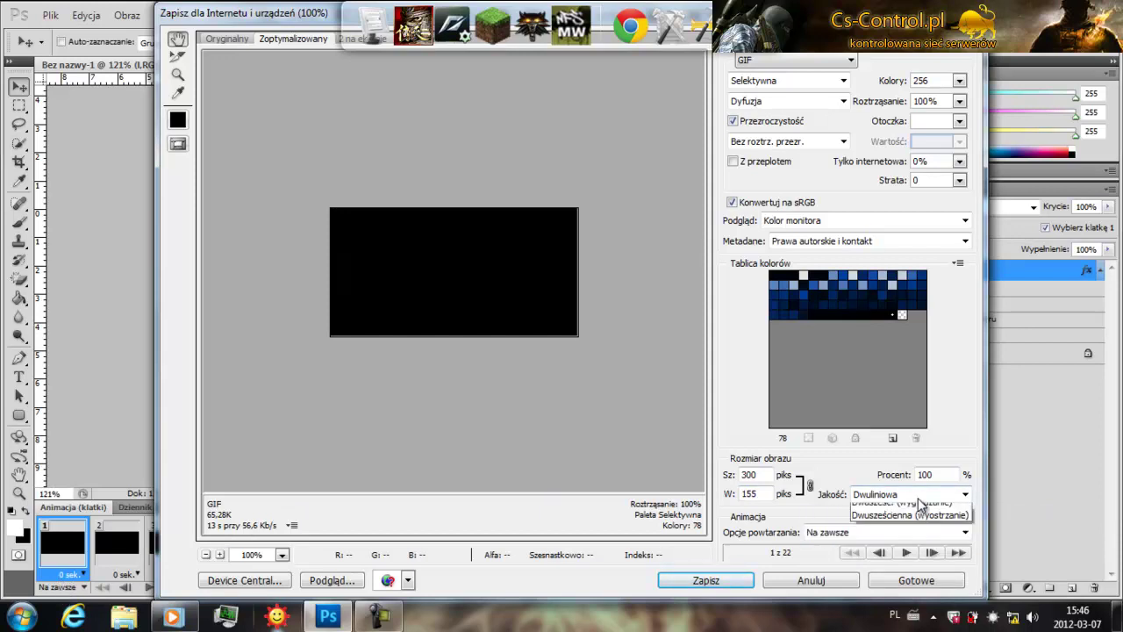
{"action": "left_click", "coordinate": [804, 534]}
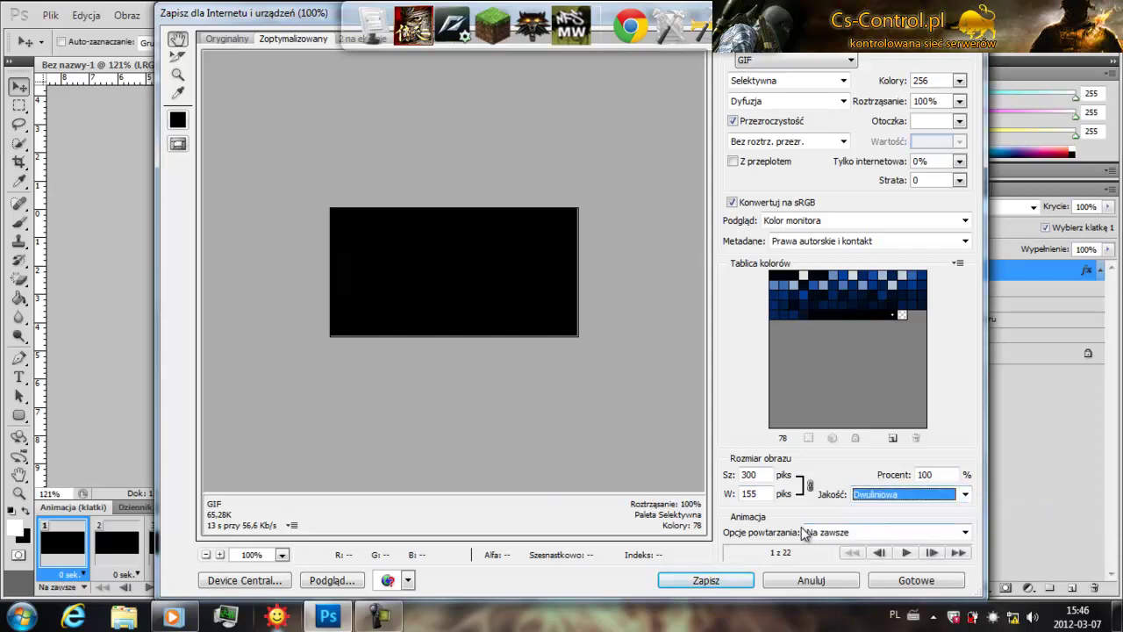
{"action": "left_click", "coordinate": [698, 584]}
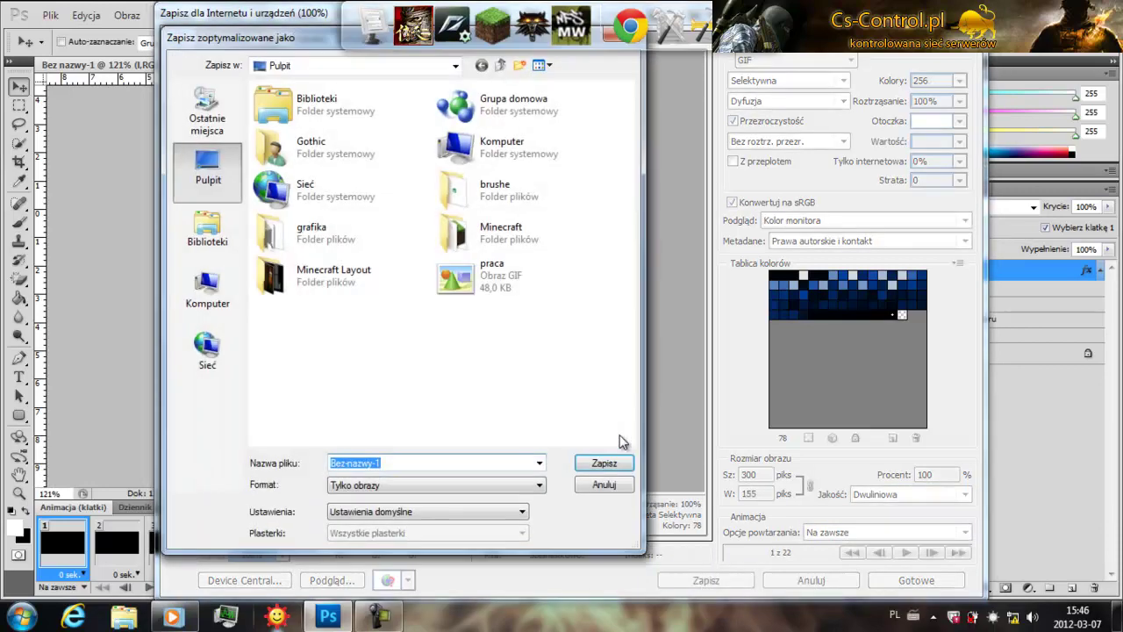
Save the GIF as praca.gif on the Desktop, replacing the existing file.
{"action": "type", "text": "praca"}
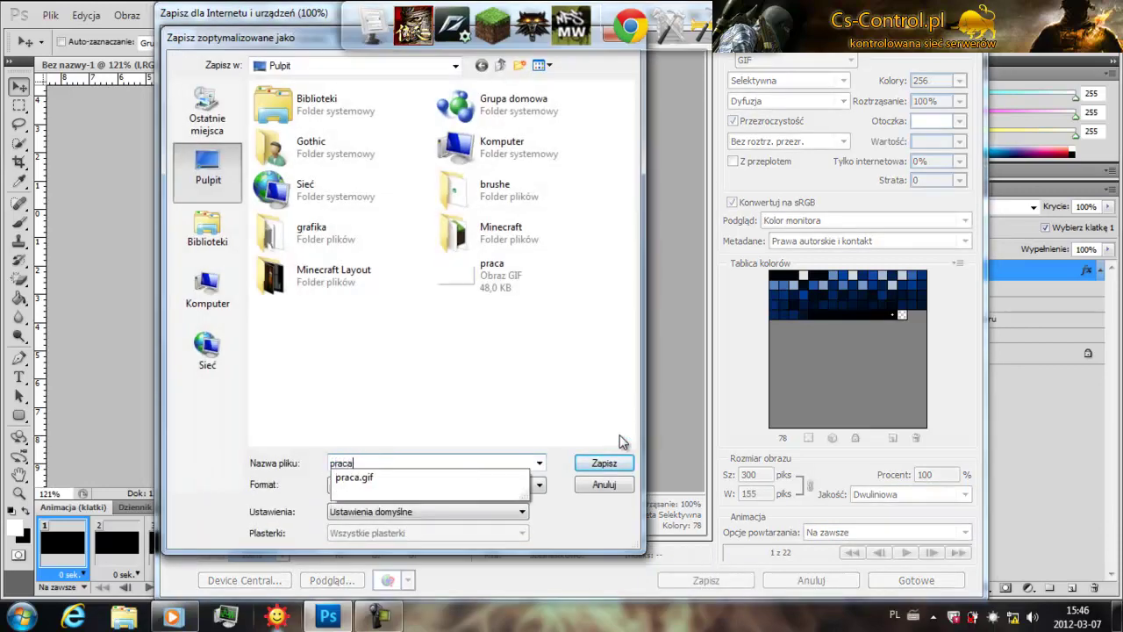
{"action": "key", "text": "Return"}
{"action": "key", "text": "Return"}
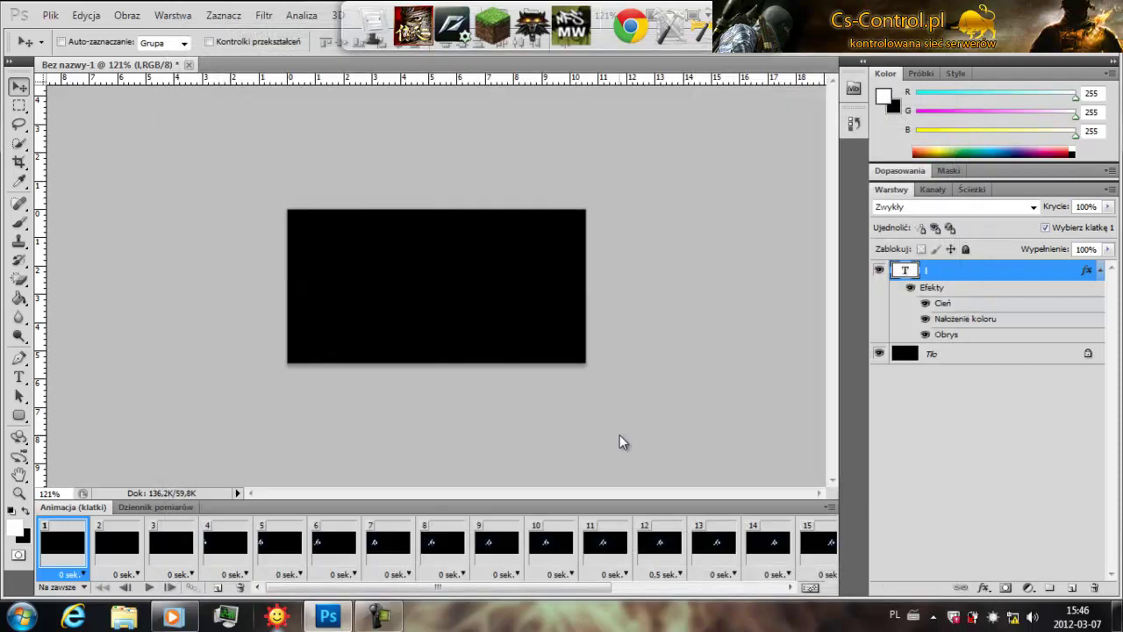